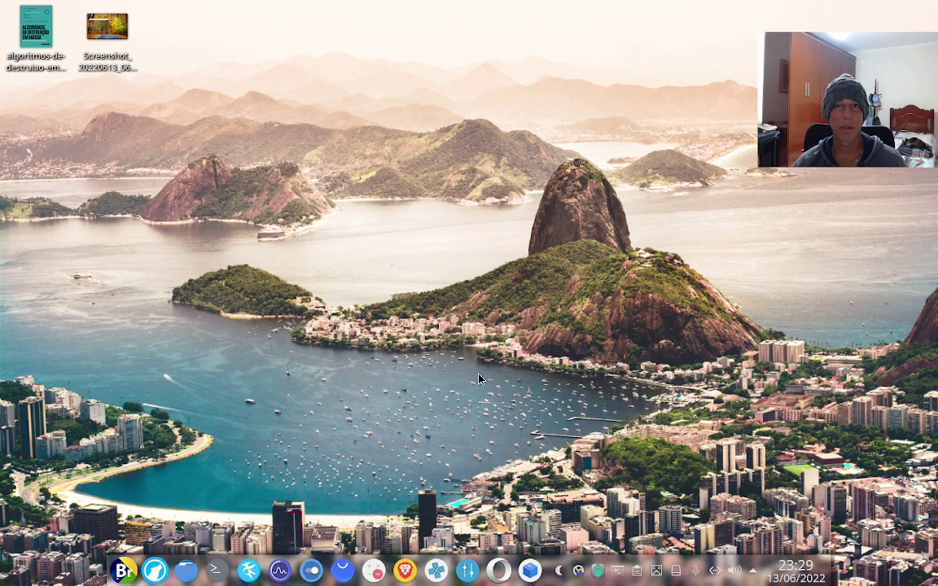
Launch VirtualBox Manager from the taskbar and start the BrOS virtual machine
{"action": "left_click", "coordinate": [529, 570]}
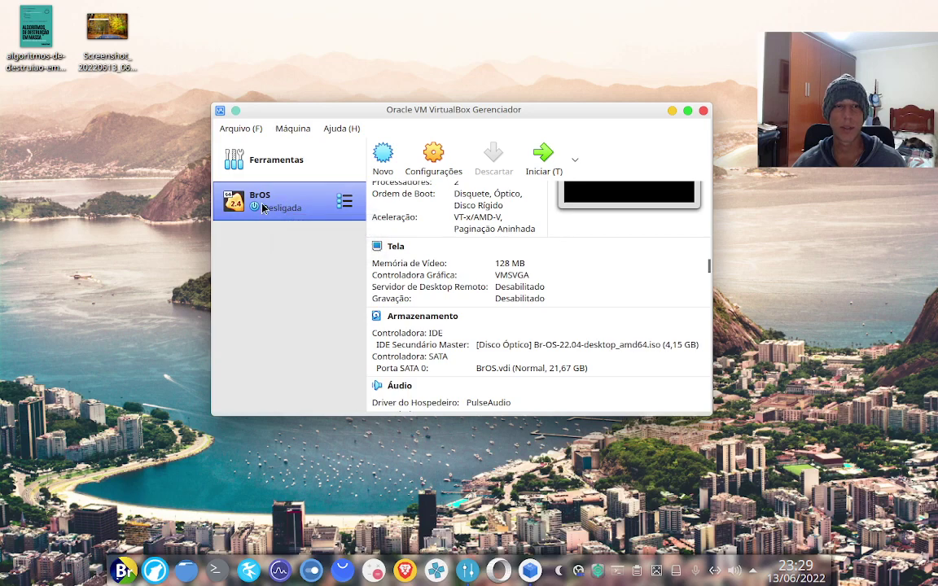
{"action": "left_click", "coordinate": [124, 571]}
{"action": "left_click", "coordinate": [126, 573]}
{"action": "left_click", "coordinate": [546, 161]}
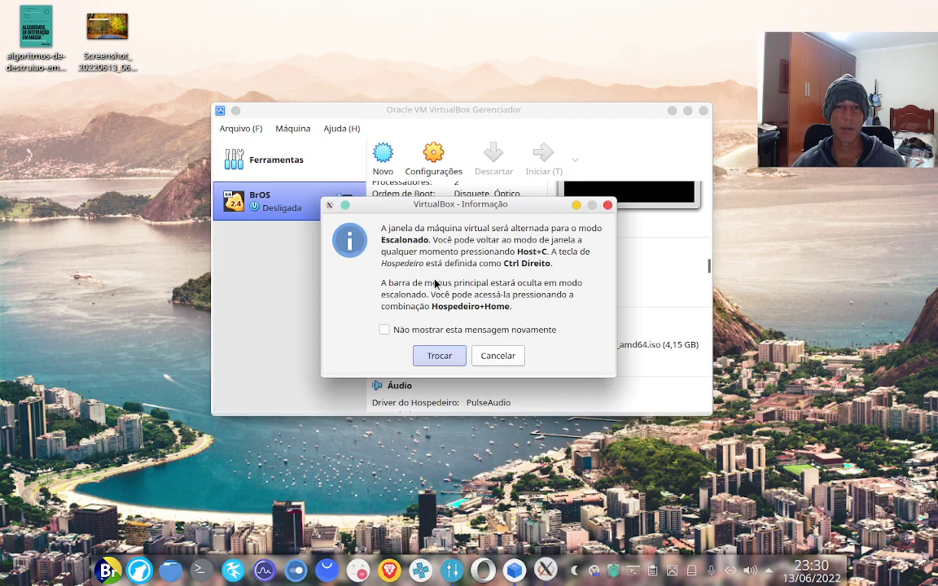
Accept Scaled mode for the VM window and dismiss the keyboard auto-capture notice
{"action": "left_click", "coordinate": [438, 357]}
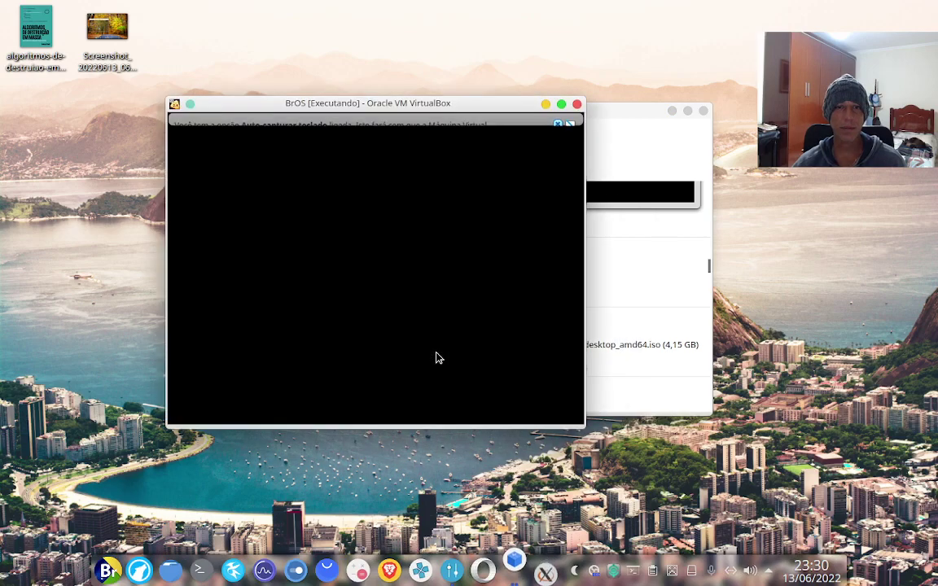
{"action": "left_click", "coordinate": [672, 110]}
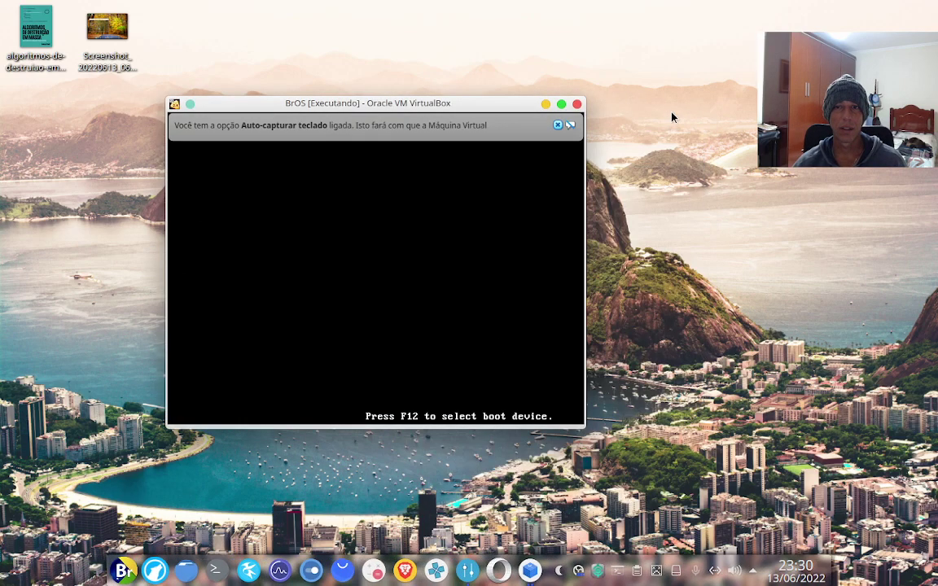
{"action": "left_click", "coordinate": [558, 126]}
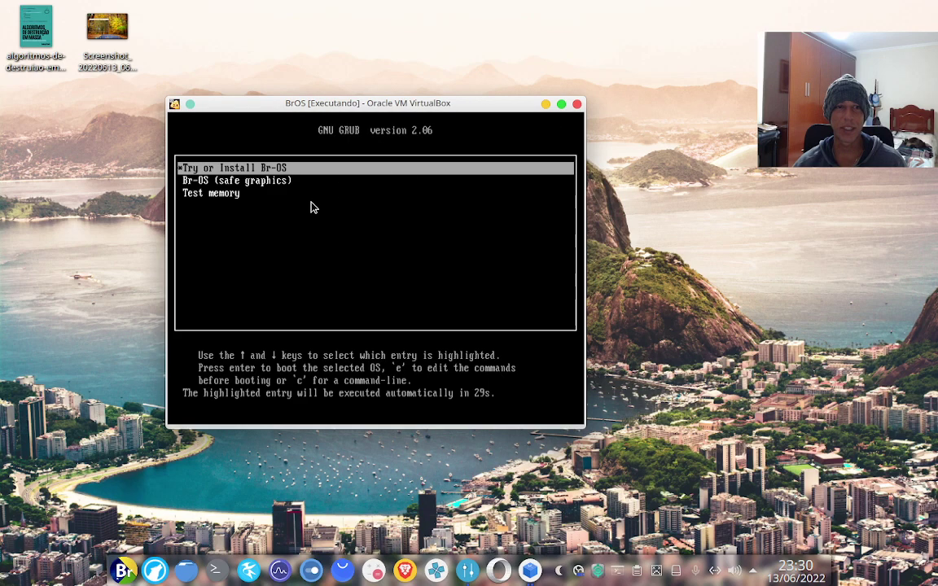
Boot the 'Try or Install Br-OS' entry from the GRUB menu
{"action": "key", "text": "Down"}
{"action": "key", "text": "Up"}
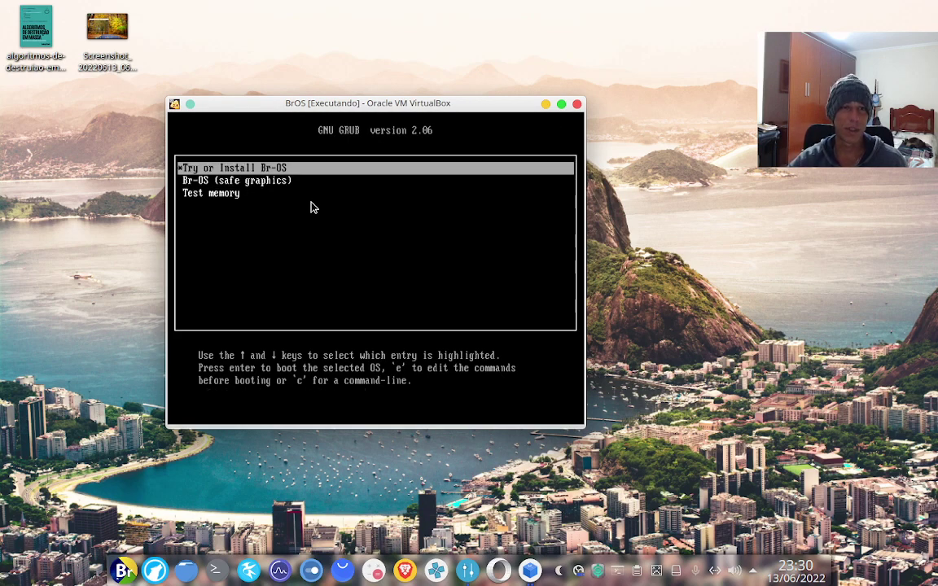
{"action": "key", "text": "Down"}
{"action": "key", "text": "Down"}
{"action": "key", "text": "Up"}
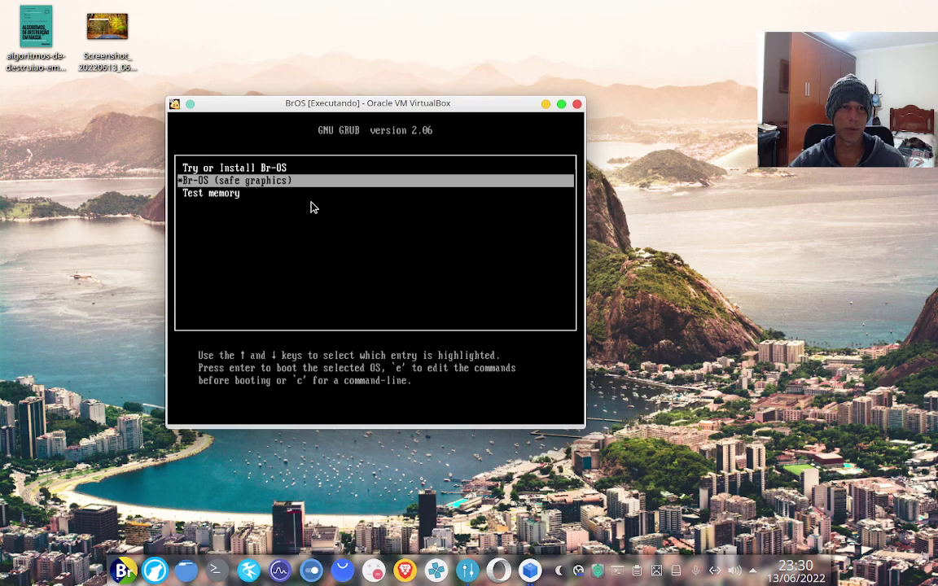
{"action": "key", "text": "Up"}
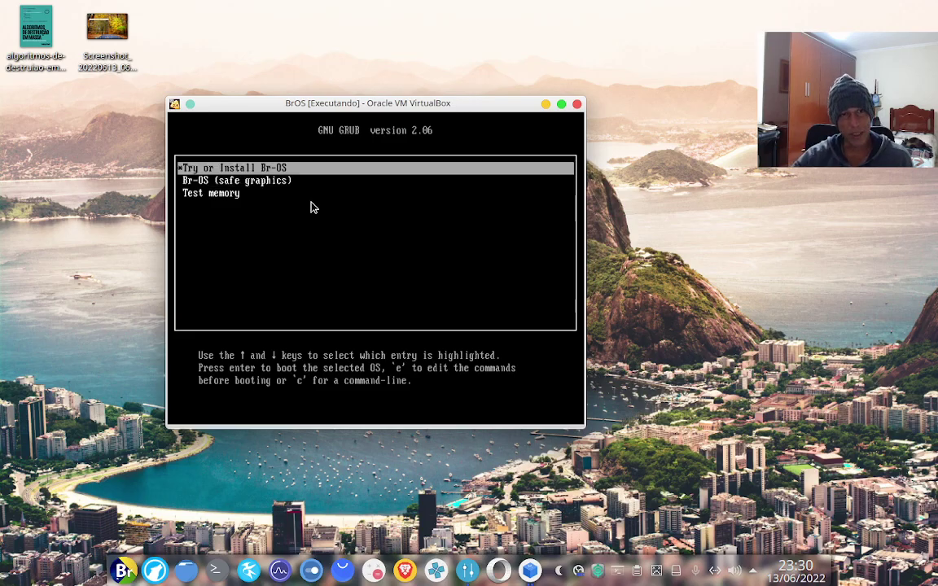
{"action": "key", "text": "Return"}
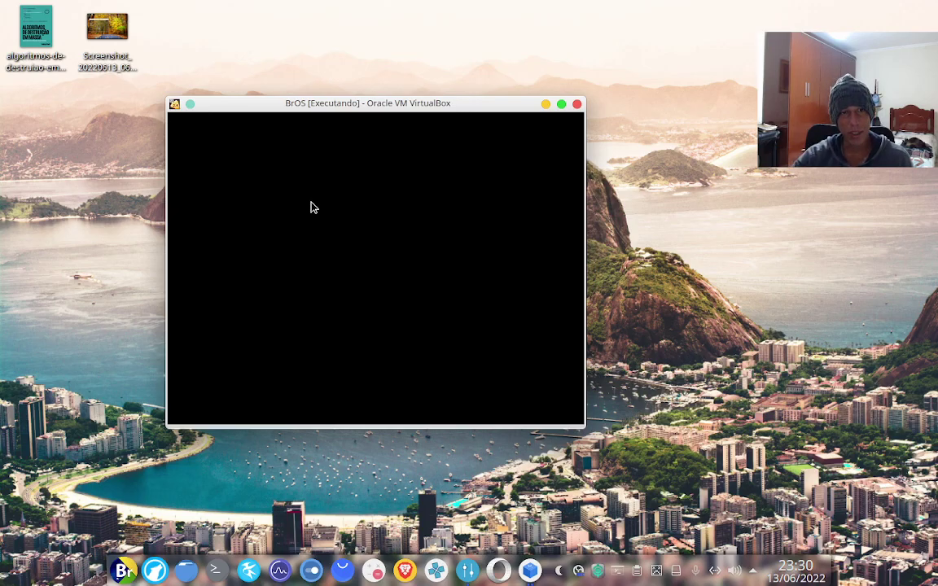
Maximize the BrOS VM window to fill the screen while it boots
{"action": "left_click", "coordinate": [561, 105]}
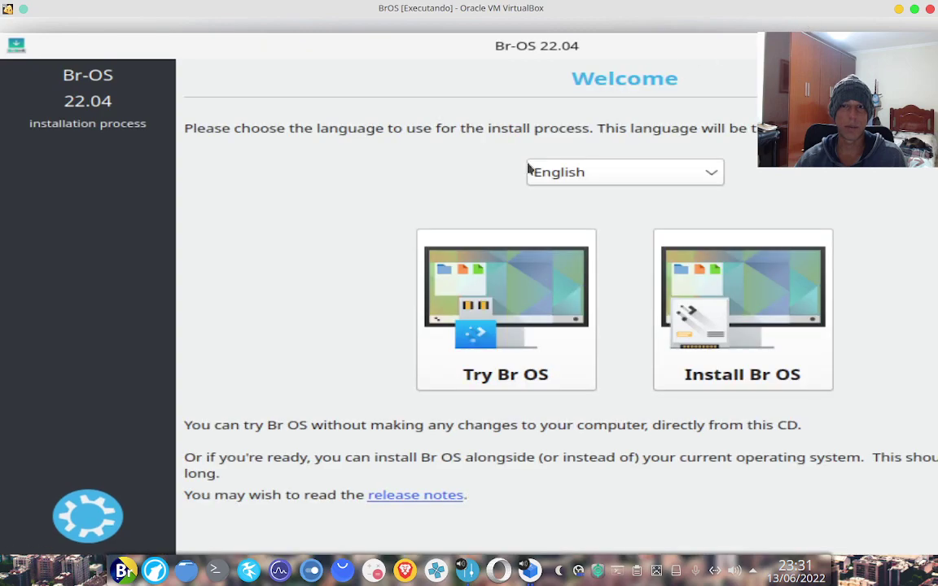
Choose Try Br OS on the welcome screen and dismiss the mouse-integration notice
{"action": "left_click", "coordinate": [523, 269]}
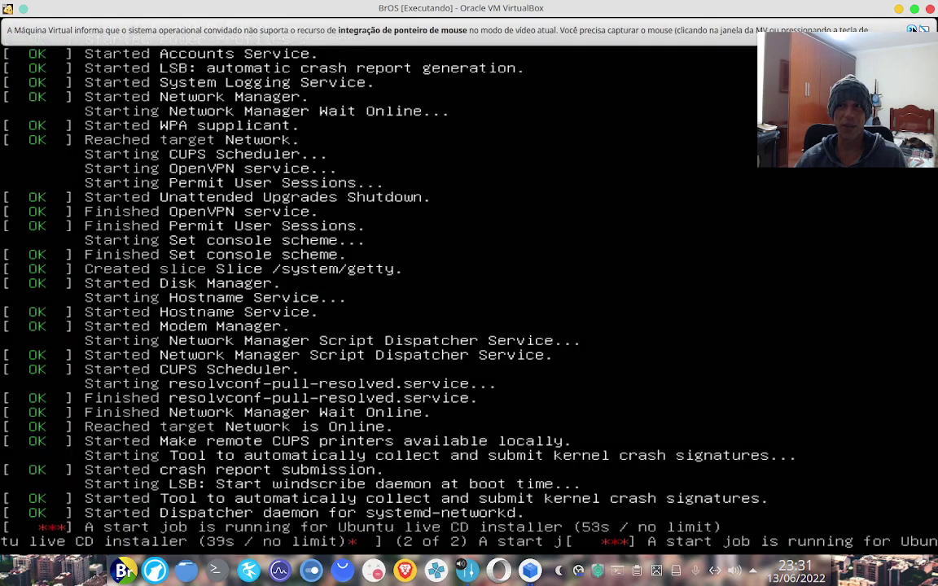
{"action": "left_click", "coordinate": [912, 29]}
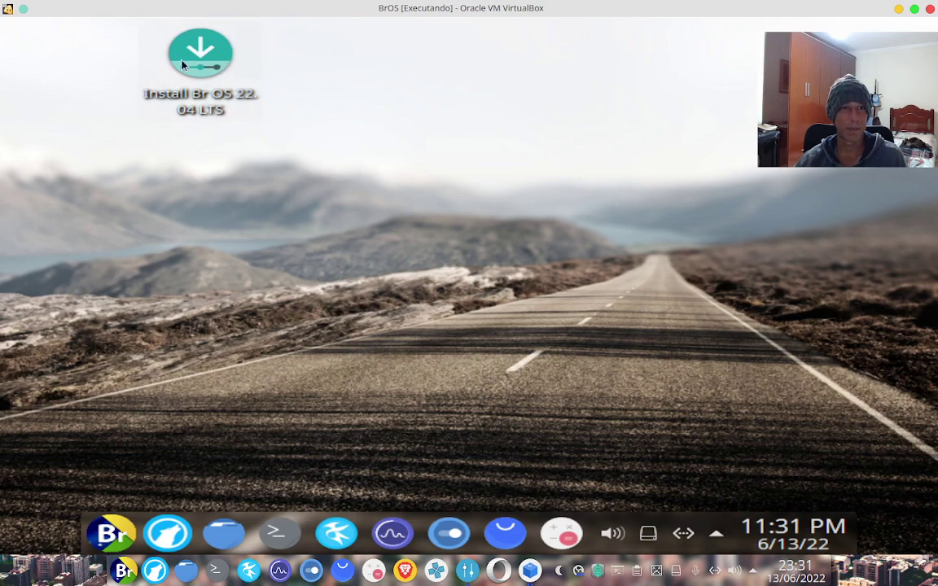
Set the Virtual1 display to 1440x900 (16:10), keep it, and quit System Settings
{"action": "left_click", "coordinate": [451, 534]}
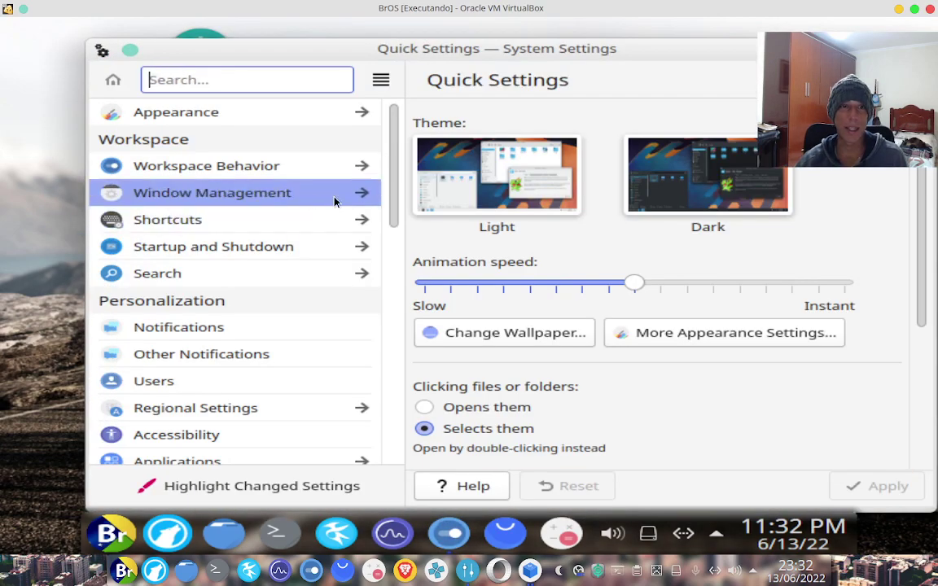
{"action": "left_click_drag", "start_coordinate": [392, 193], "coordinate": [399, 352]}
{"action": "left_click", "coordinate": [232, 318]}
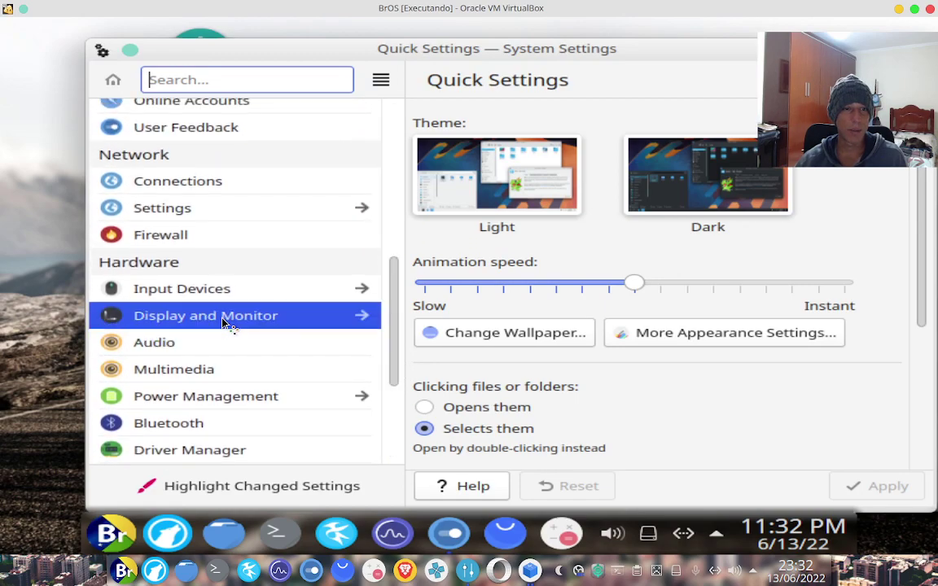
{"action": "left_click", "coordinate": [628, 388]}
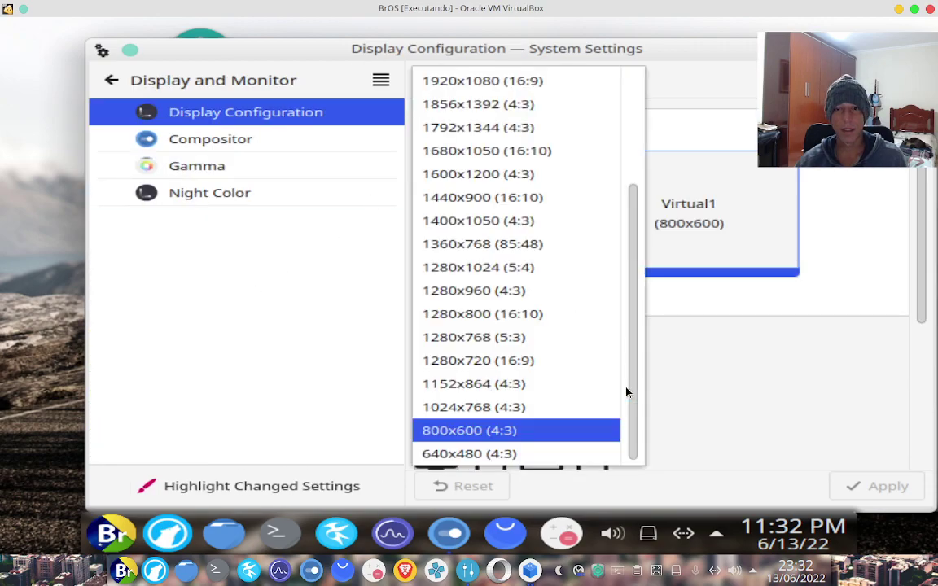
{"action": "left_click", "coordinate": [493, 199]}
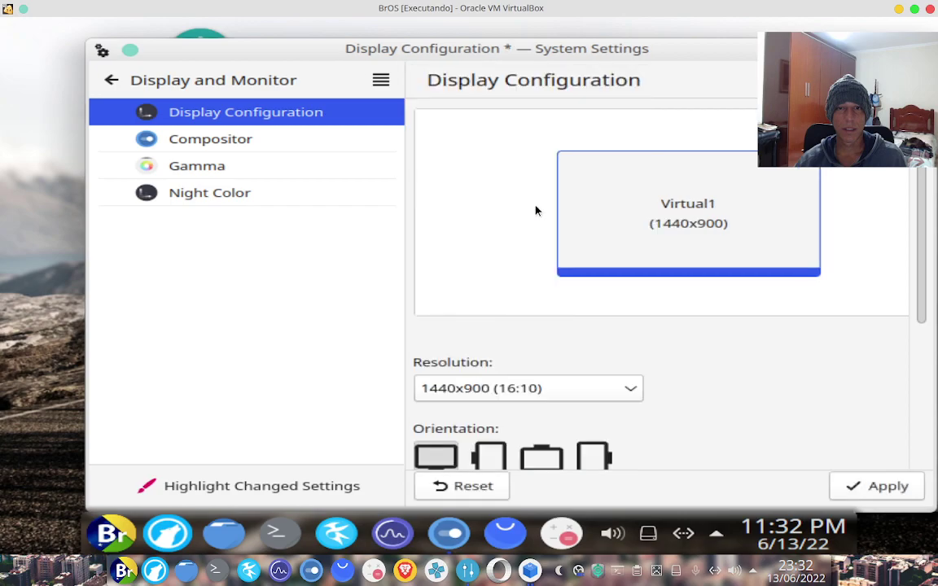
{"action": "left_click", "coordinate": [882, 486]}
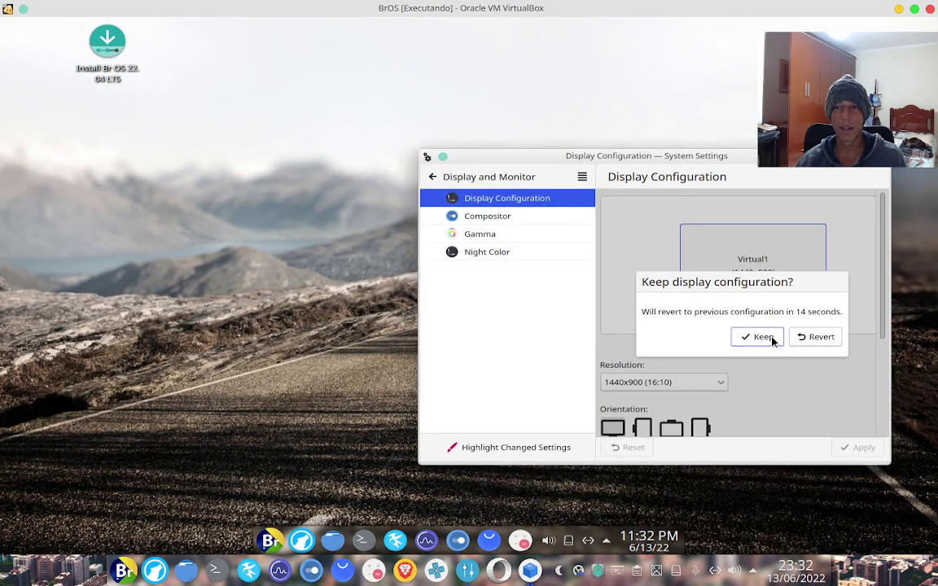
{"action": "left_click", "coordinate": [765, 339]}
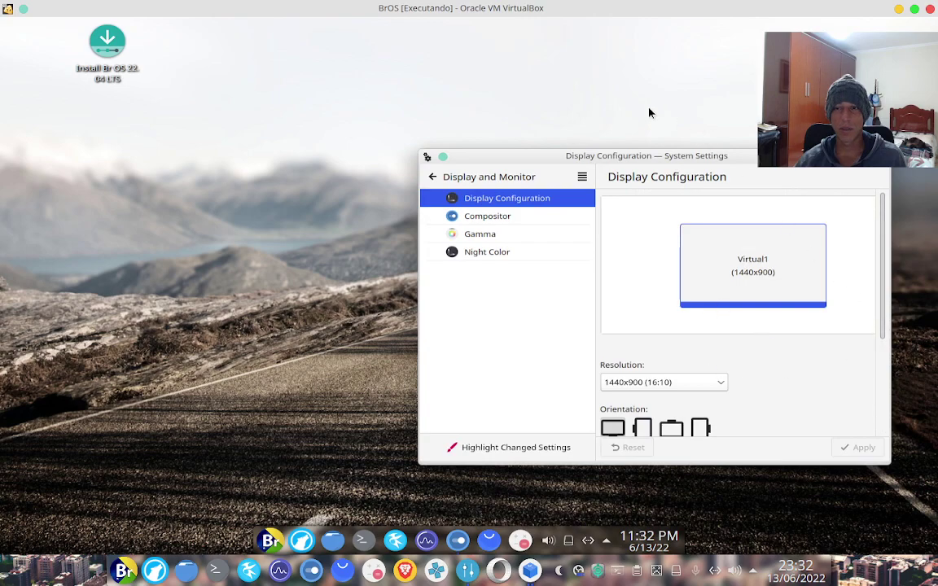
{"action": "left_click", "coordinate": [432, 177]}
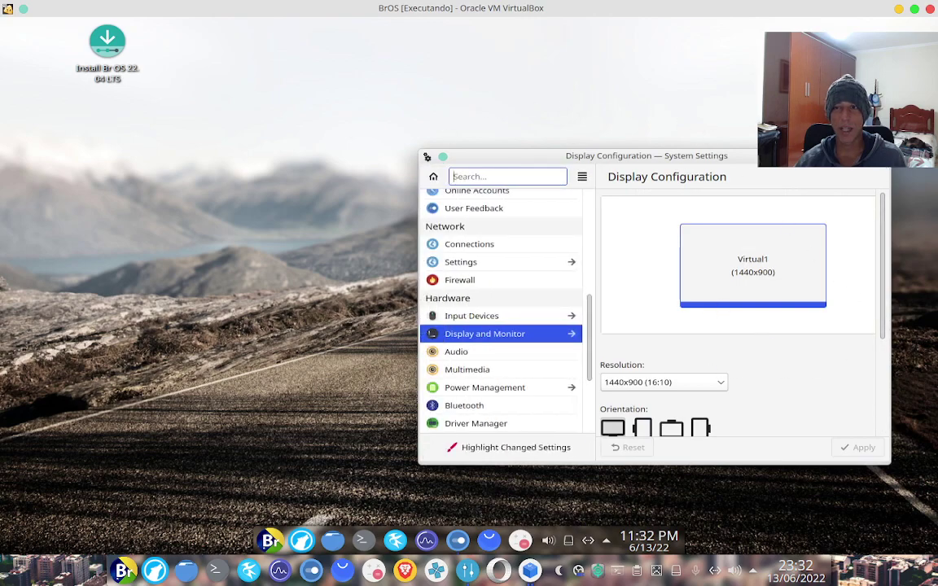
{"action": "key", "text": "ctrl+q"}
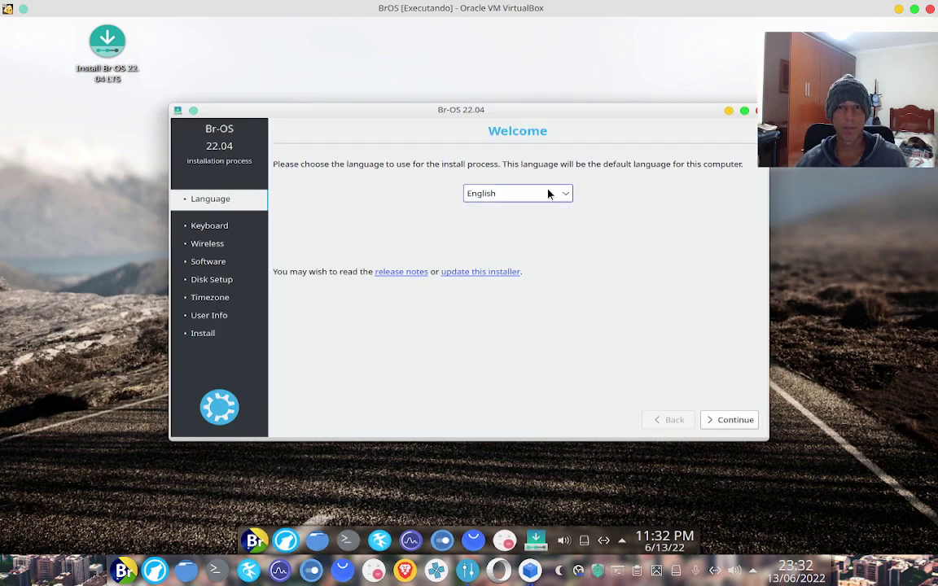
Select Português do Brasil as the installation language and continue
{"action": "left_click", "coordinate": [548, 194]}
{"action": "scroll", "coordinate": [508, 284], "scroll_direction": "down", "scroll_amount": 3}
{"action": "scroll", "coordinate": [508, 284], "scroll_direction": "down", "scroll_amount": 5}
{"action": "left_click", "coordinate": [509, 304]}
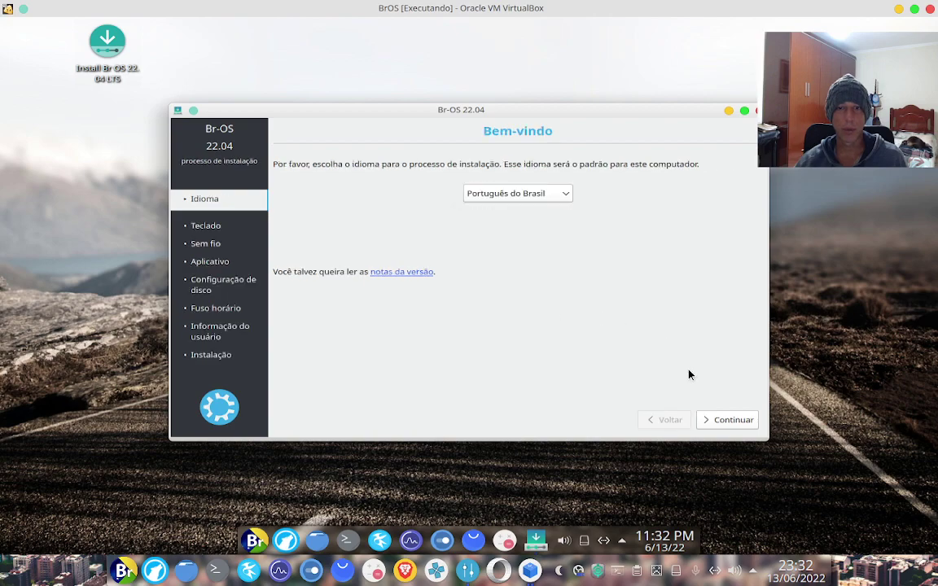
{"action": "left_click", "coordinate": [731, 420]}
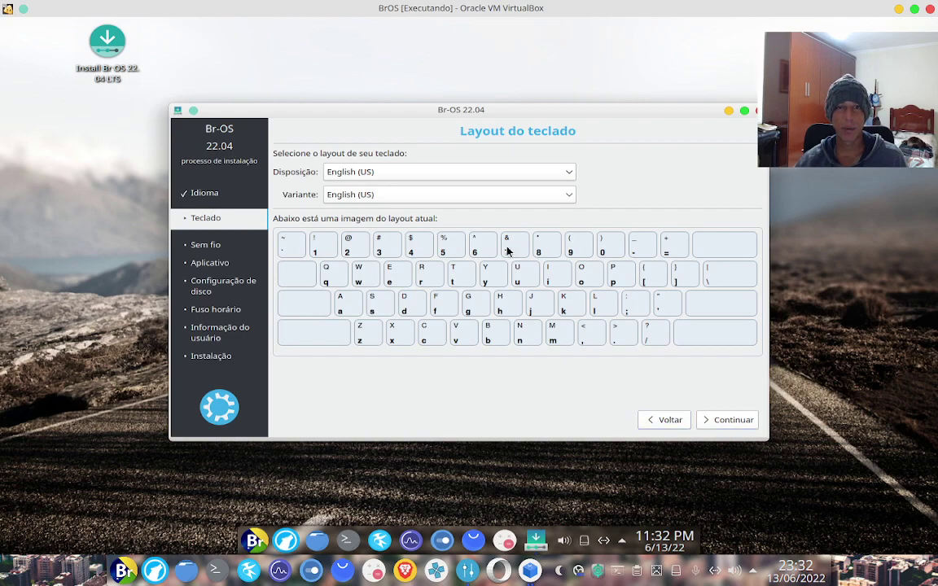
Choose Portuguese (Brazil) as the keyboard layout
{"action": "left_click", "coordinate": [561, 172]}
{"action": "scroll", "coordinate": [439, 266], "scroll_direction": "down", "scroll_amount": 1}
{"action": "scroll", "coordinate": [404, 272], "scroll_direction": "down", "scroll_amount": 1}
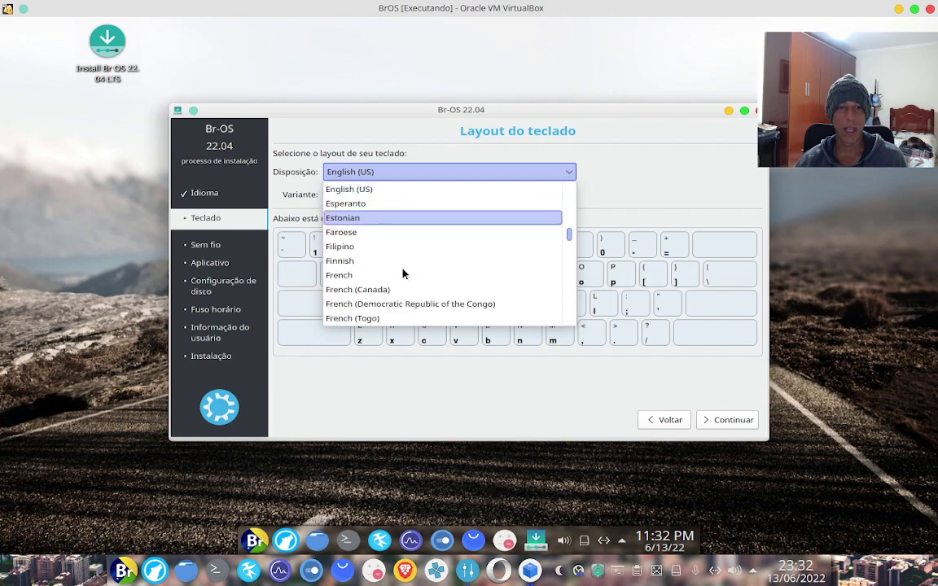
{"action": "scroll", "coordinate": [404, 272], "scroll_direction": "down", "scroll_amount": 2}
{"action": "scroll", "coordinate": [374, 246], "scroll_direction": "up", "scroll_amount": 1}
{"action": "scroll", "coordinate": [373, 246], "scroll_direction": "down", "scroll_amount": 1}
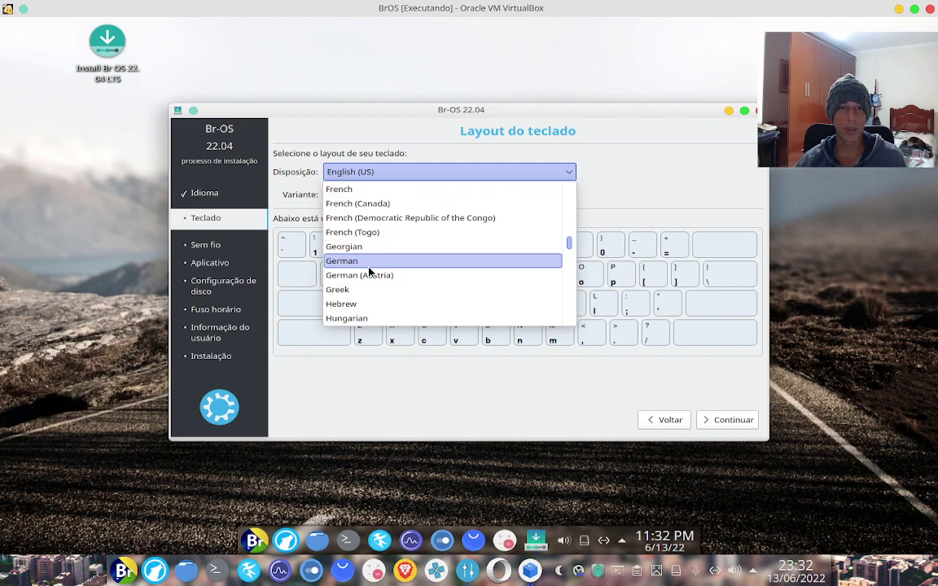
{"action": "scroll", "coordinate": [385, 286], "scroll_direction": "down", "scroll_amount": 3}
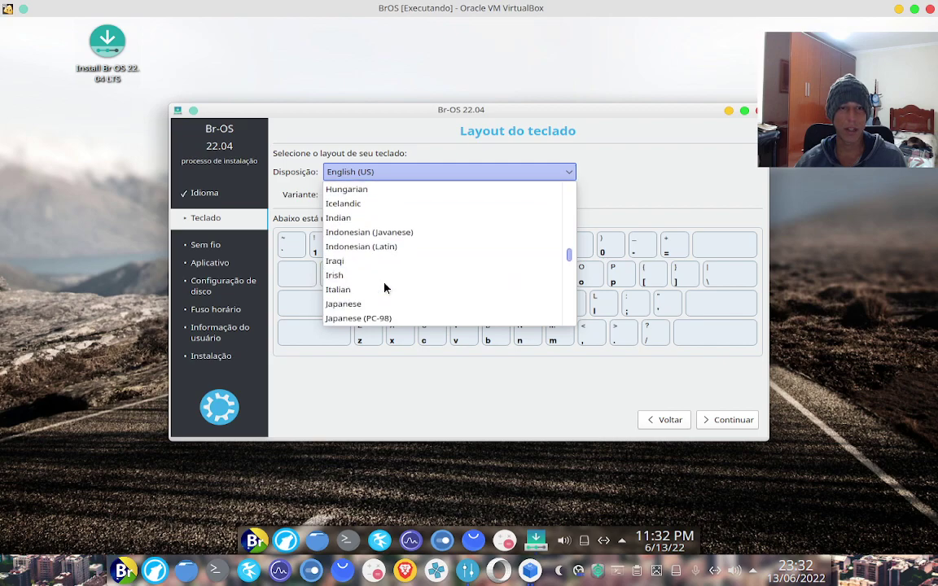
{"action": "scroll", "coordinate": [383, 286], "scroll_direction": "down", "scroll_amount": 2}
{"action": "scroll", "coordinate": [377, 246], "scroll_direction": "down", "scroll_amount": 2}
{"action": "scroll", "coordinate": [375, 246], "scroll_direction": "down", "scroll_amount": 6}
{"action": "scroll", "coordinate": [375, 254], "scroll_direction": "up", "scroll_amount": 1}
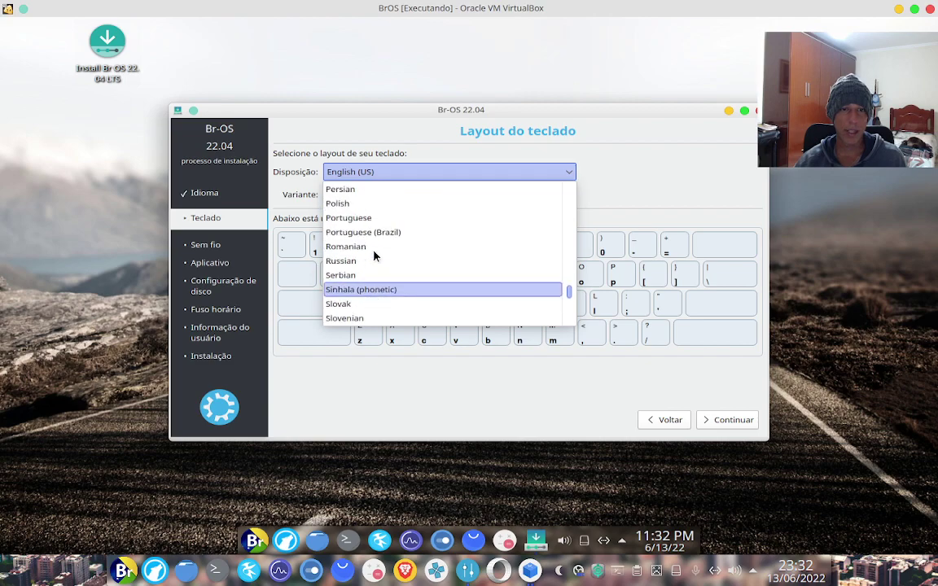
{"action": "left_click", "coordinate": [380, 232]}
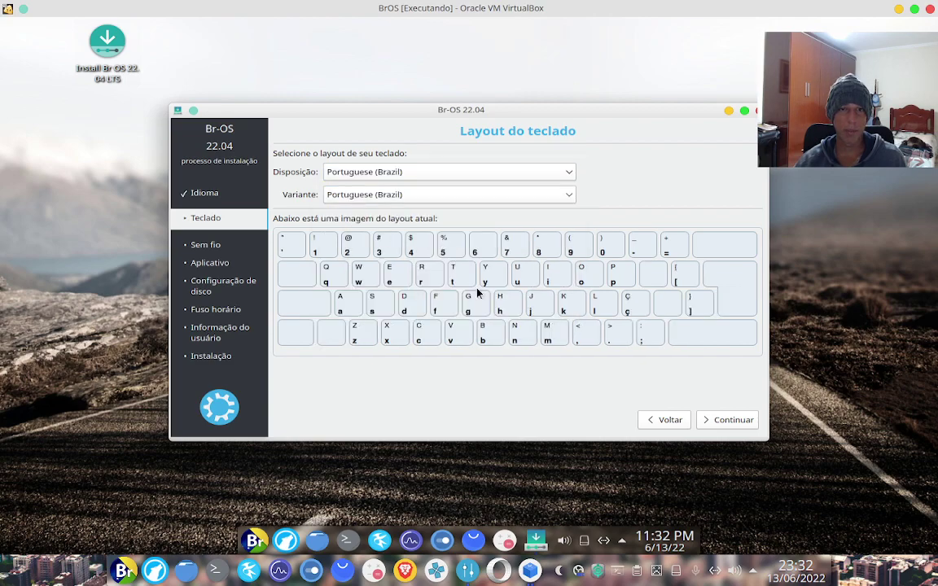
Keep Instalação normal, untick downloading updates during installation, and continue
{"action": "left_click", "coordinate": [731, 426]}
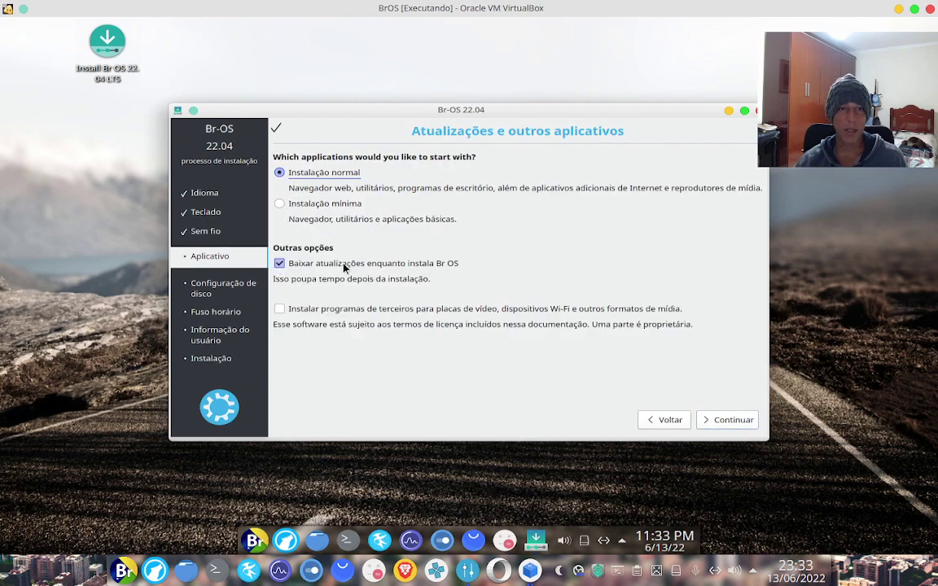
{"action": "left_click", "coordinate": [280, 263]}
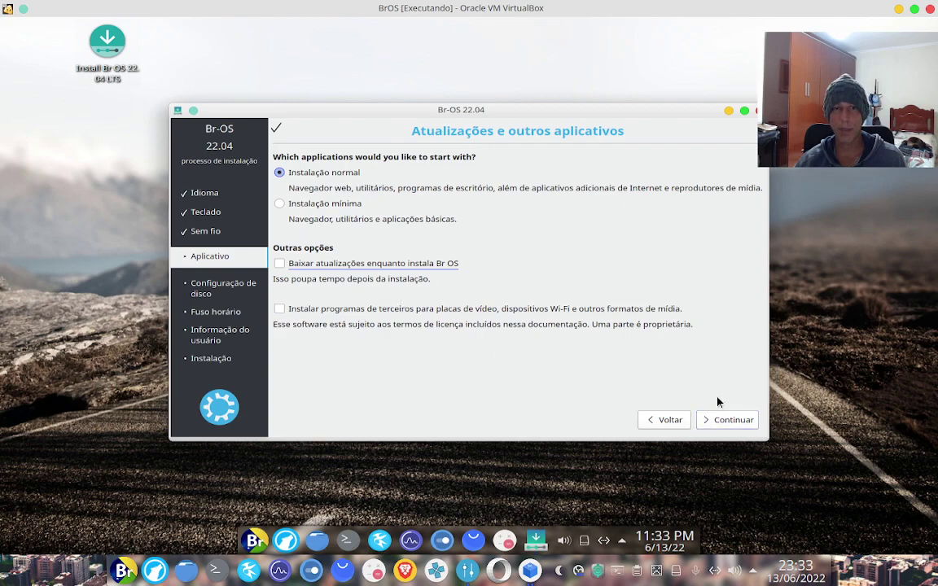
{"action": "left_click", "coordinate": [723, 420]}
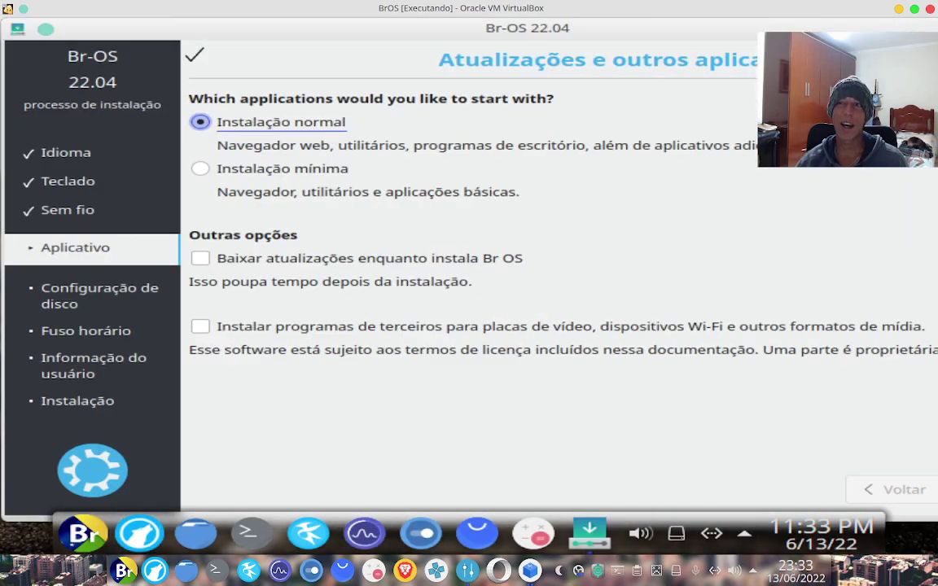
Close the Discover window and advance the installer to the Tipo de instalação page
{"action": "left_click_drag", "start_coordinate": [843, 30], "coordinate": [547, 16]}
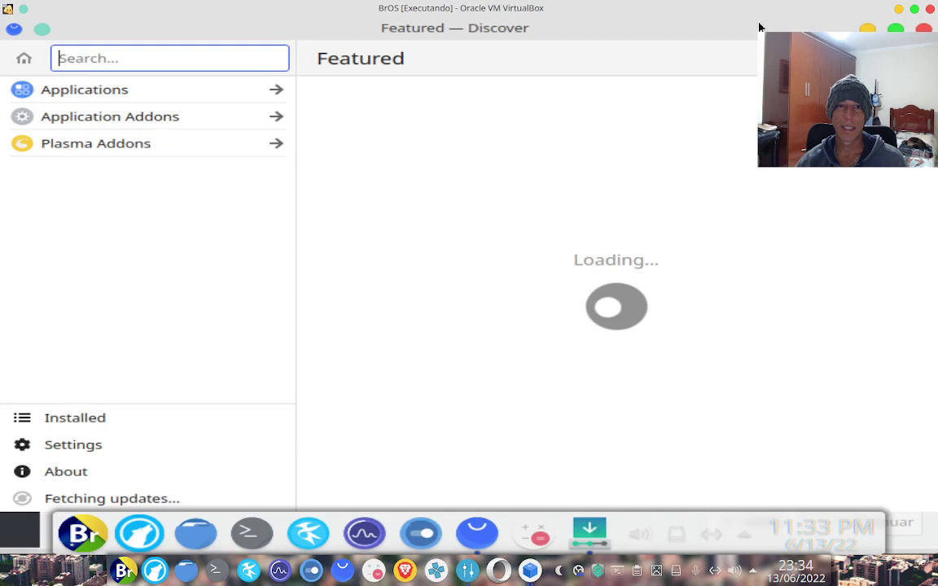
{"action": "left_click_drag", "start_coordinate": [664, 76], "coordinate": [641, 80]}
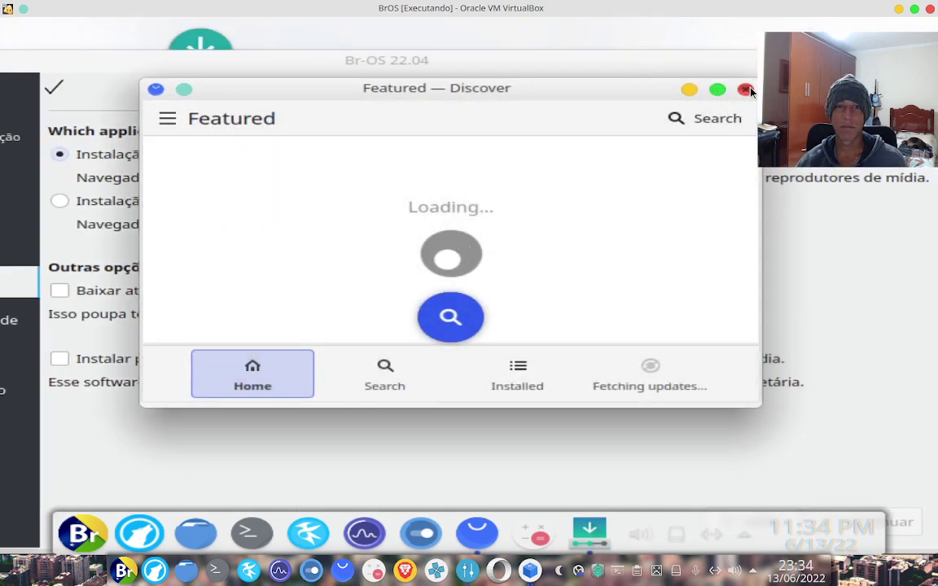
{"action": "left_click", "coordinate": [746, 91]}
{"action": "key", "text": "Return"}
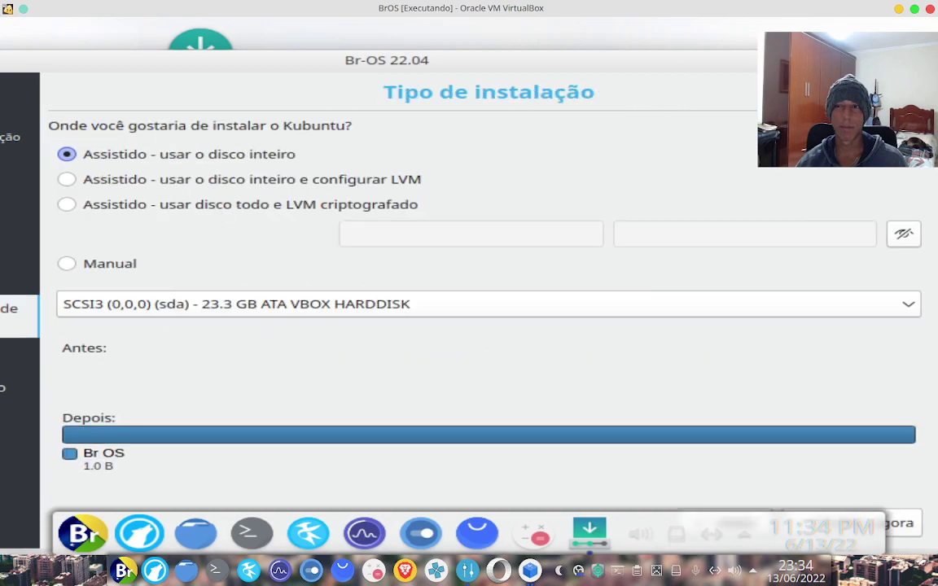
Change the guest display from 800x600 to 1440x900, keep it, and close System Settings
{"action": "left_click_drag", "start_coordinate": [714, 142], "coordinate": [673, 71]}
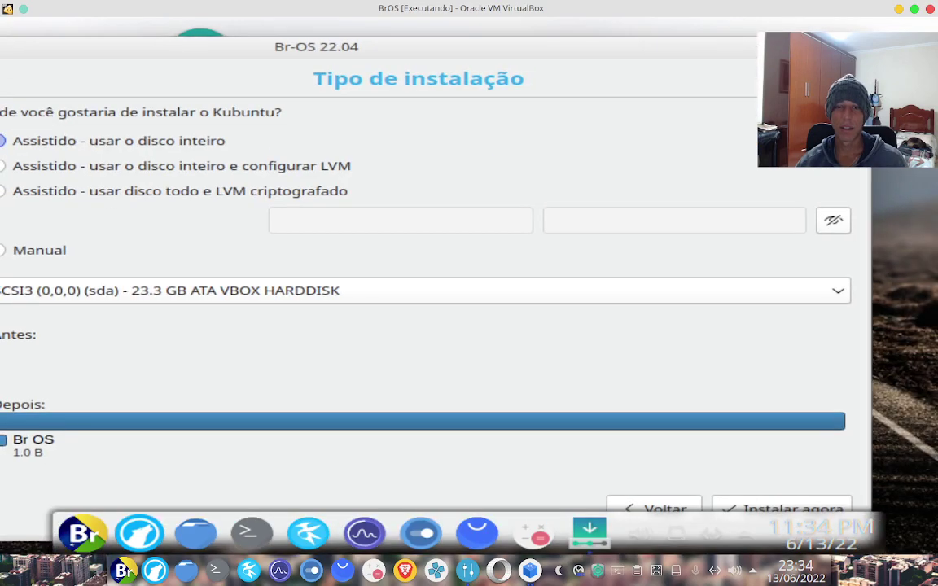
{"action": "left_click", "coordinate": [422, 532]}
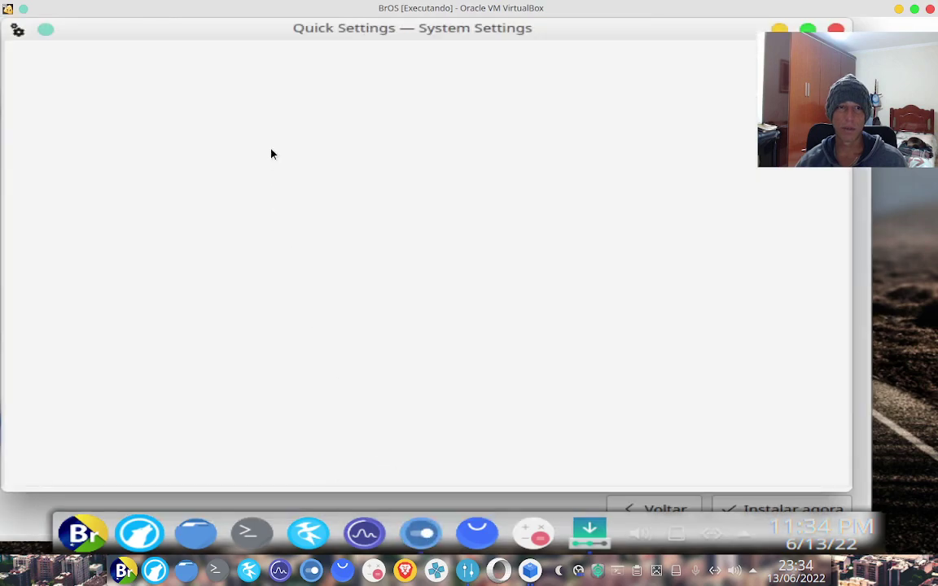
{"action": "left_click_drag", "start_coordinate": [310, 140], "coordinate": [319, 330]}
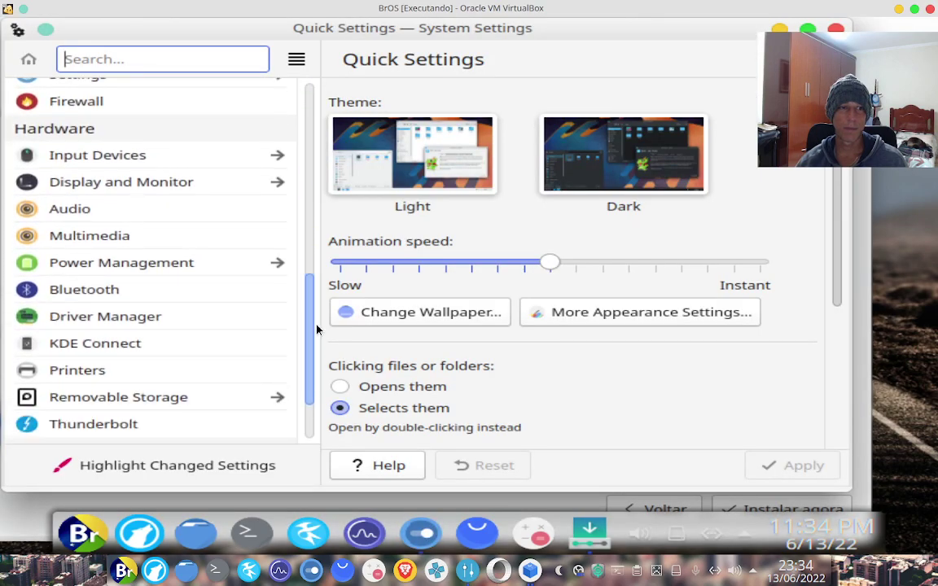
{"action": "left_click", "coordinate": [175, 181]}
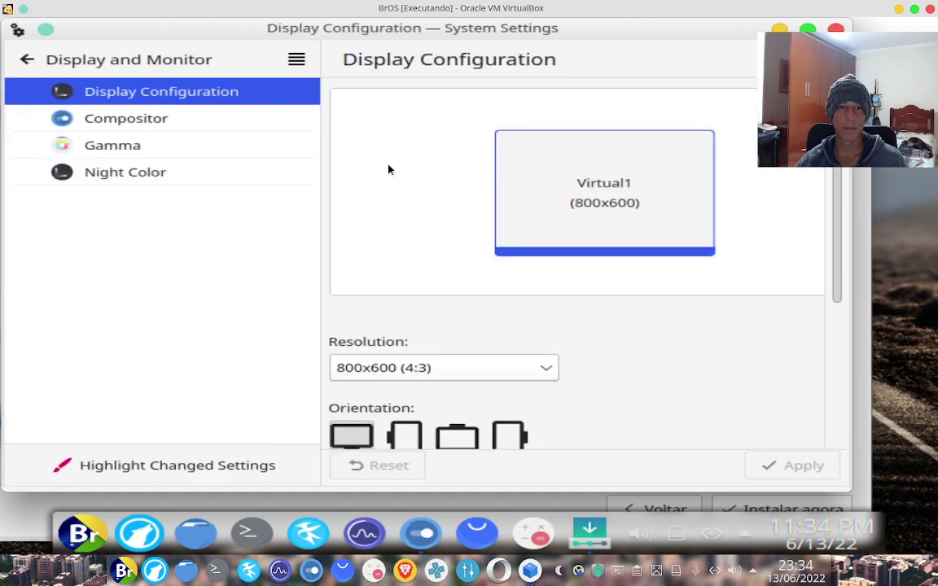
{"action": "left_click", "coordinate": [540, 367]}
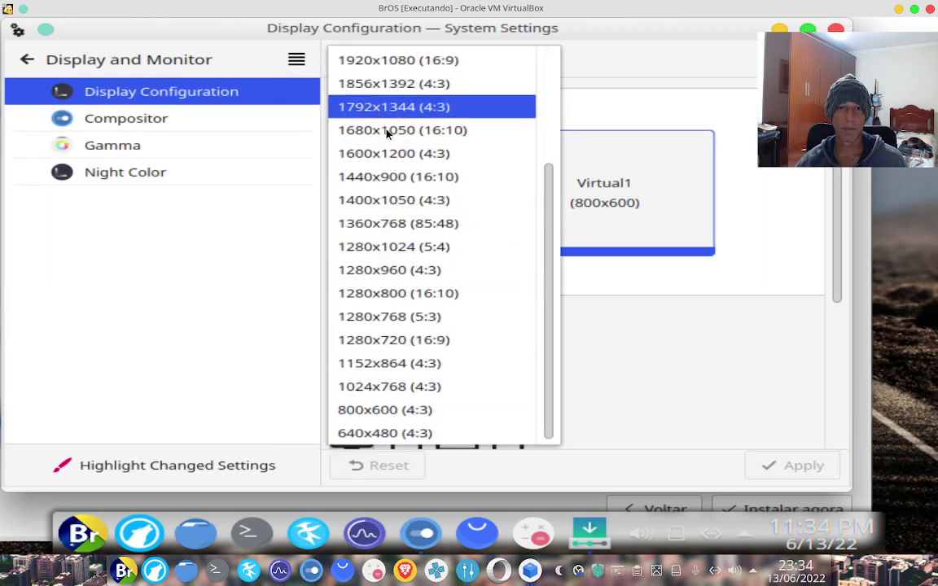
{"action": "left_click", "coordinate": [399, 183]}
{"action": "left_click", "coordinate": [794, 465]}
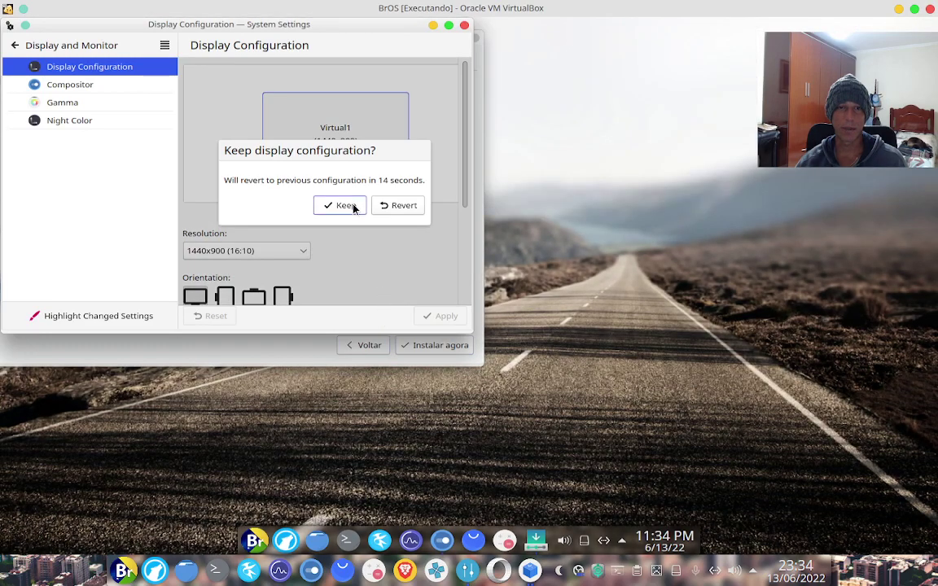
{"action": "left_click", "coordinate": [338, 205]}
{"action": "left_click", "coordinate": [433, 25]}
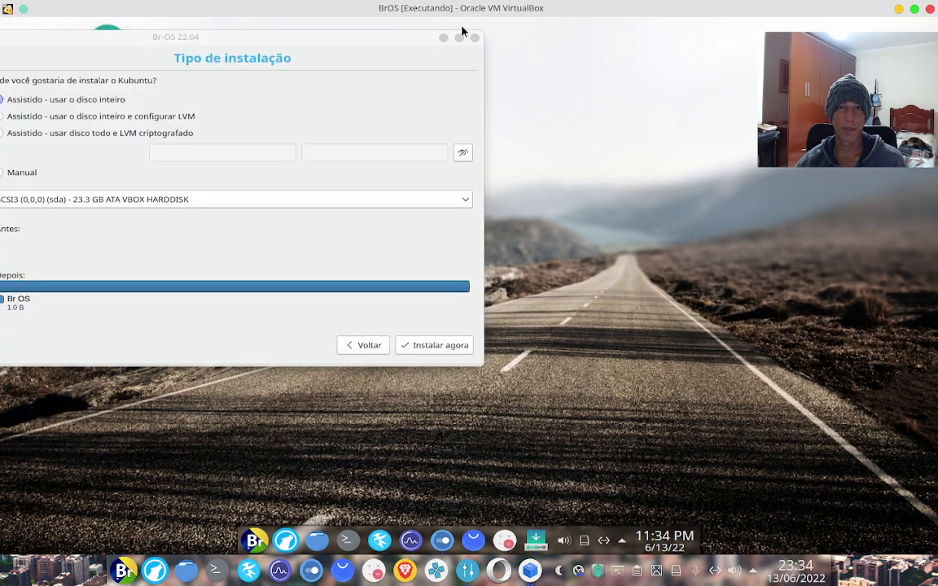
Center the installer, select Manual partitioning, and continue to Preparar partições
{"action": "left_click_drag", "start_coordinate": [422, 41], "coordinate": [756, 116]}
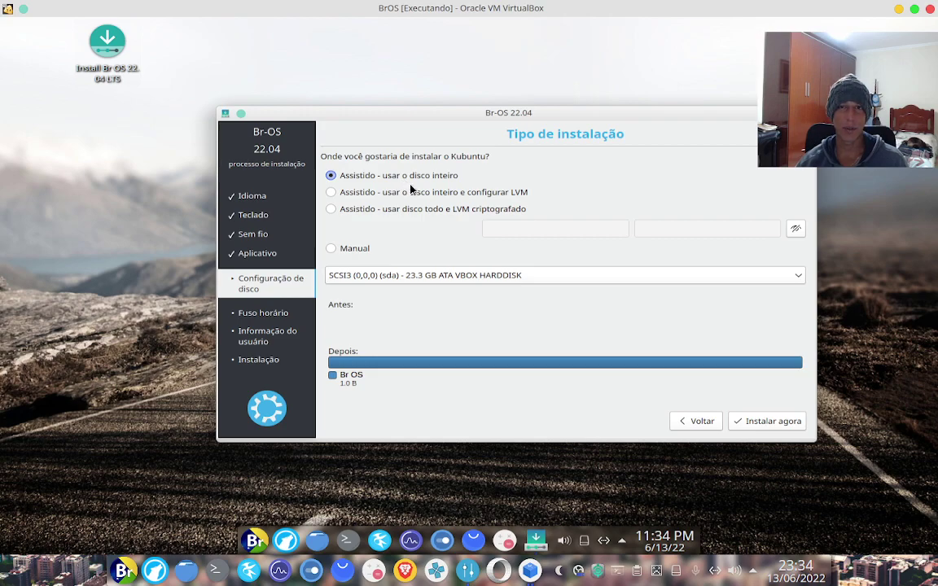
{"action": "left_click", "coordinate": [331, 251]}
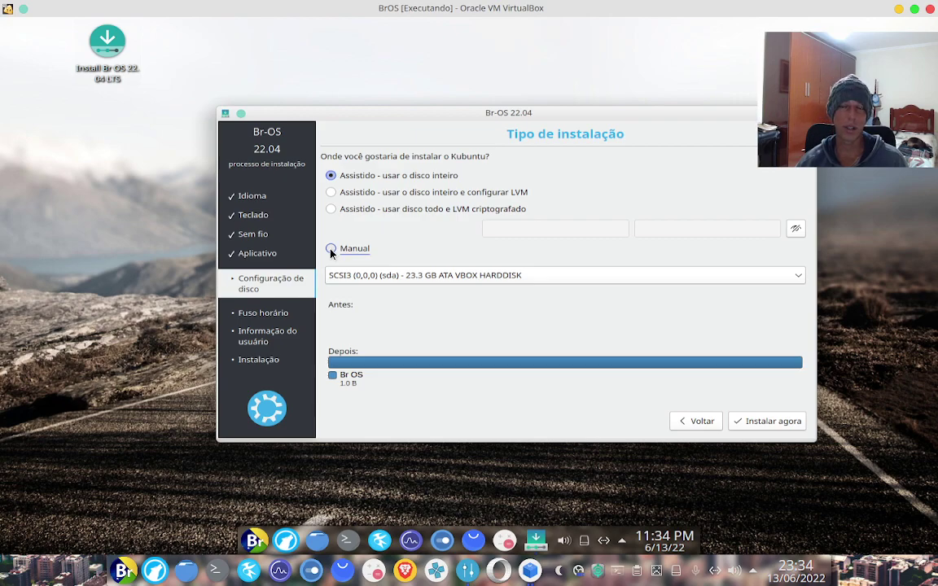
{"action": "left_click", "coordinate": [331, 250]}
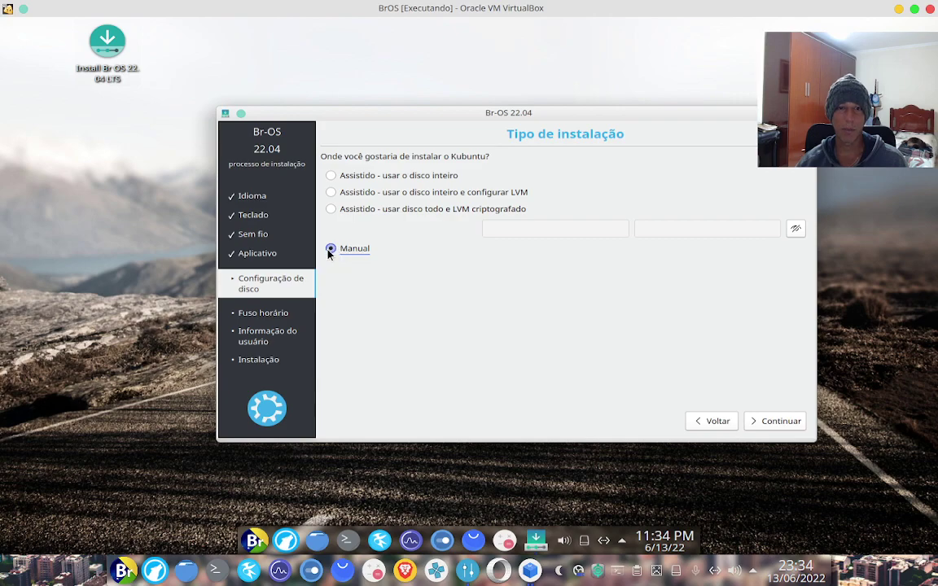
{"action": "left_click", "coordinate": [781, 422]}
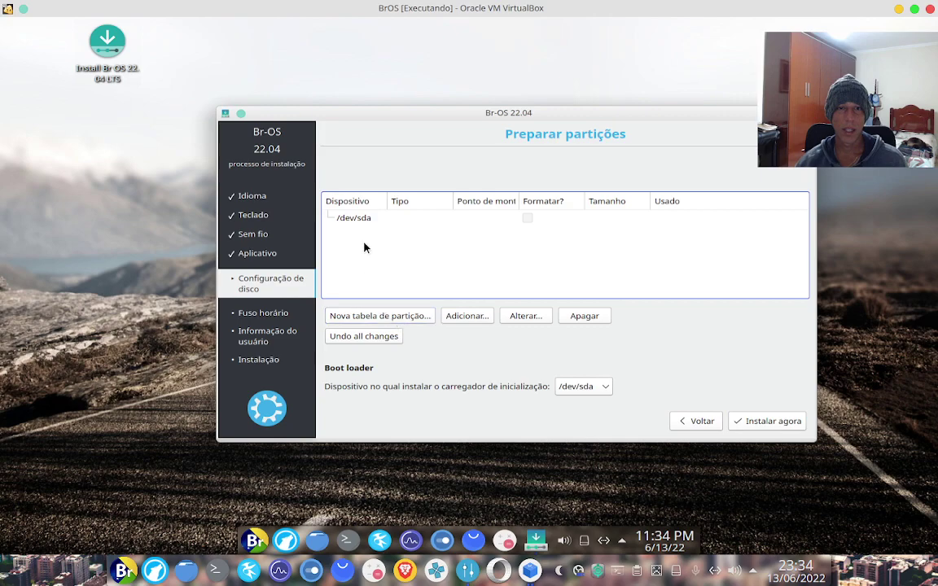
Create a new empty partition table on /dev/sda, leaving 23265 MB of free space
{"action": "left_click", "coordinate": [369, 219]}
{"action": "double_click", "coordinate": [369, 218]}
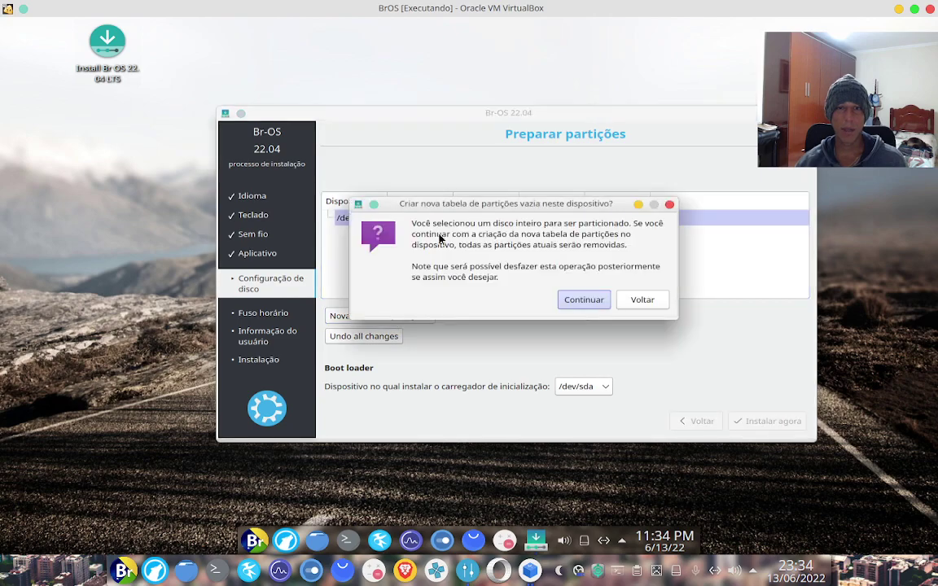
{"action": "left_click", "coordinate": [641, 300]}
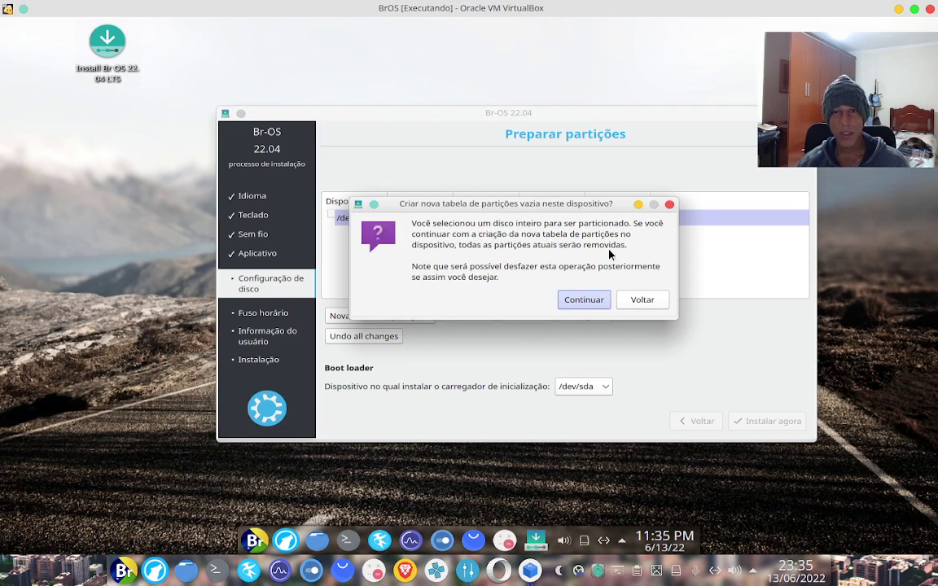
{"action": "left_click", "coordinate": [584, 300]}
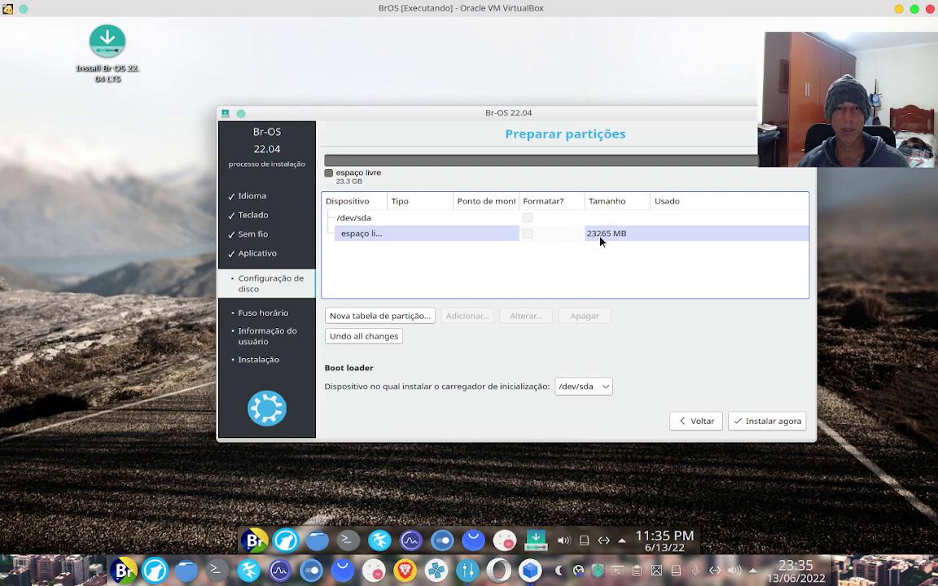
{"action": "double_click", "coordinate": [466, 235]}
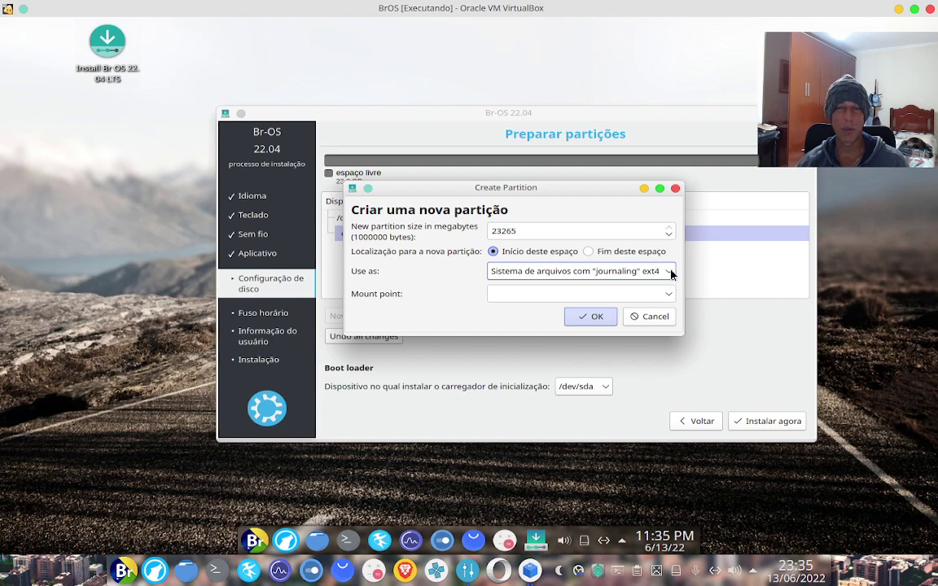
{"action": "left_click", "coordinate": [671, 275]}
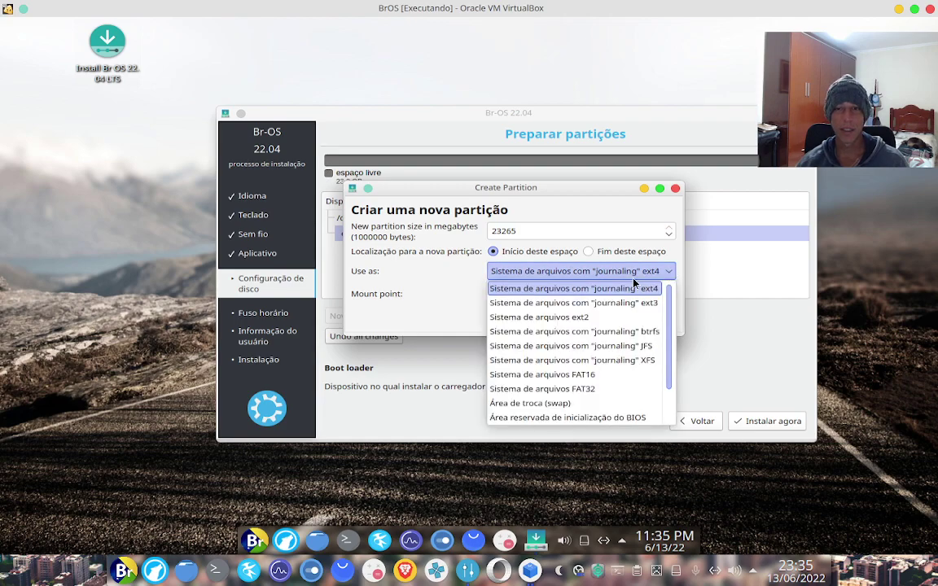
{"action": "left_click", "coordinate": [668, 275]}
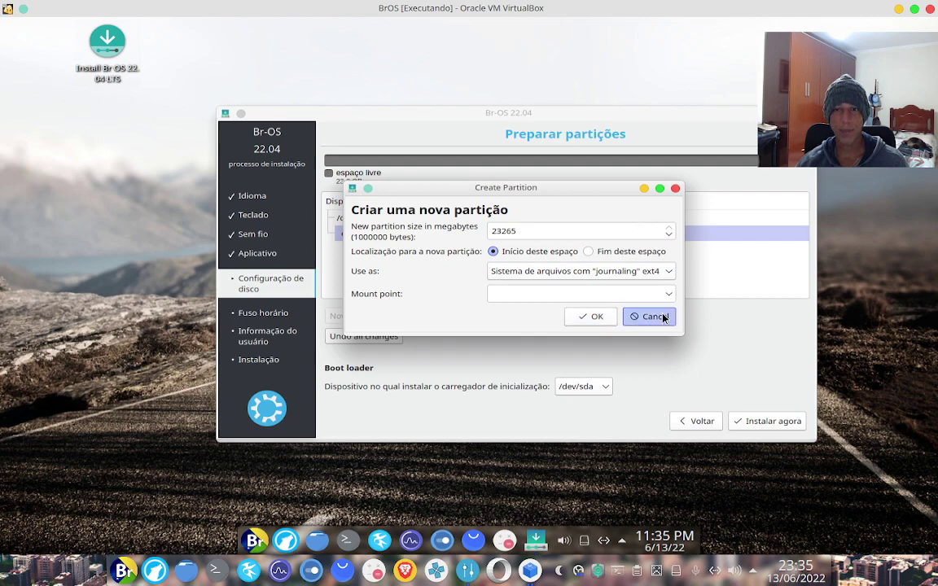
{"action": "left_click", "coordinate": [652, 316]}
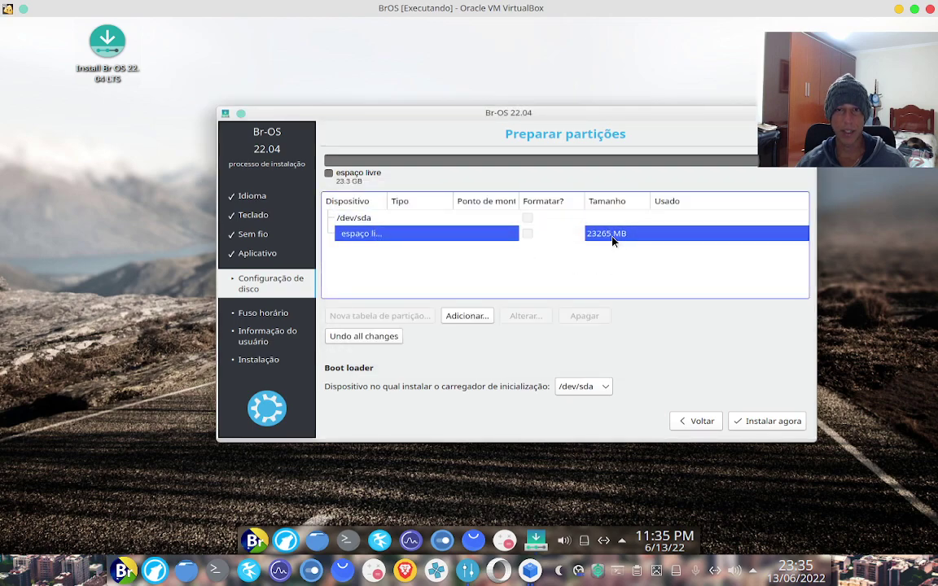
{"action": "double_click", "coordinate": [436, 238]}
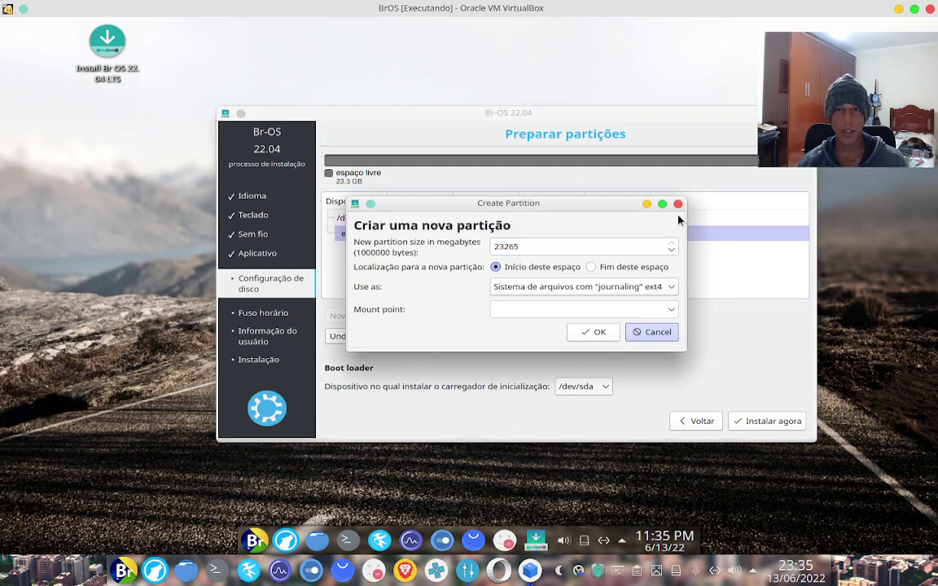
{"action": "left_click", "coordinate": [677, 204]}
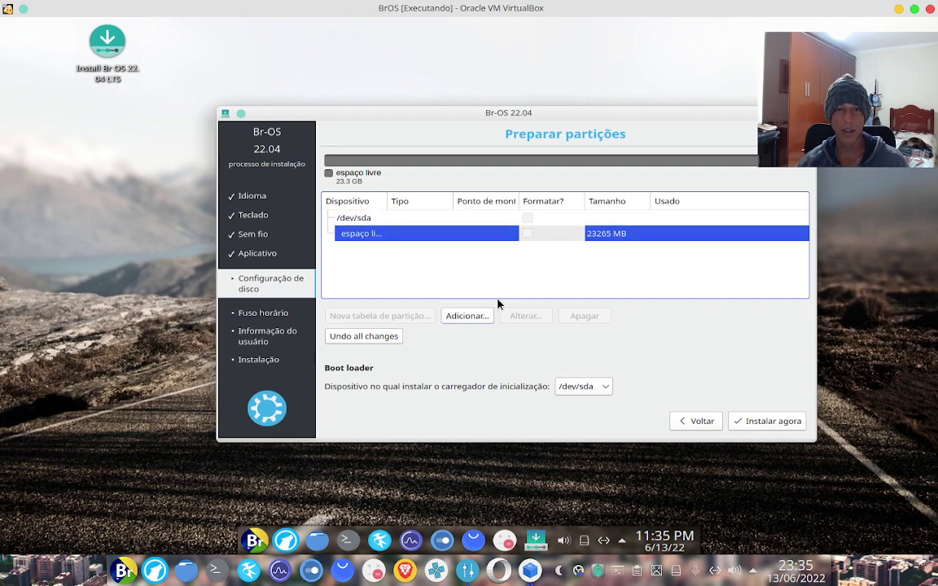
{"action": "left_click", "coordinate": [473, 318]}
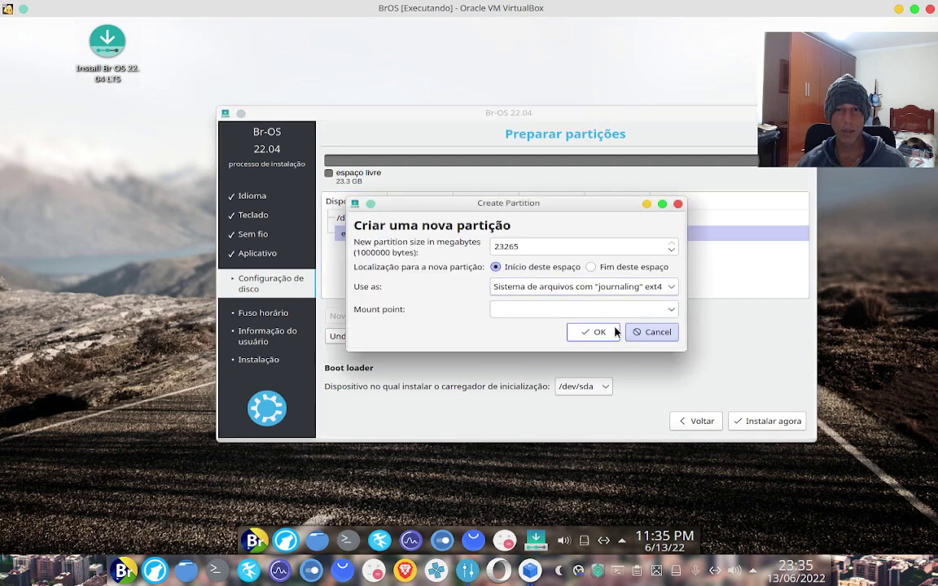
{"action": "left_click", "coordinate": [598, 332]}
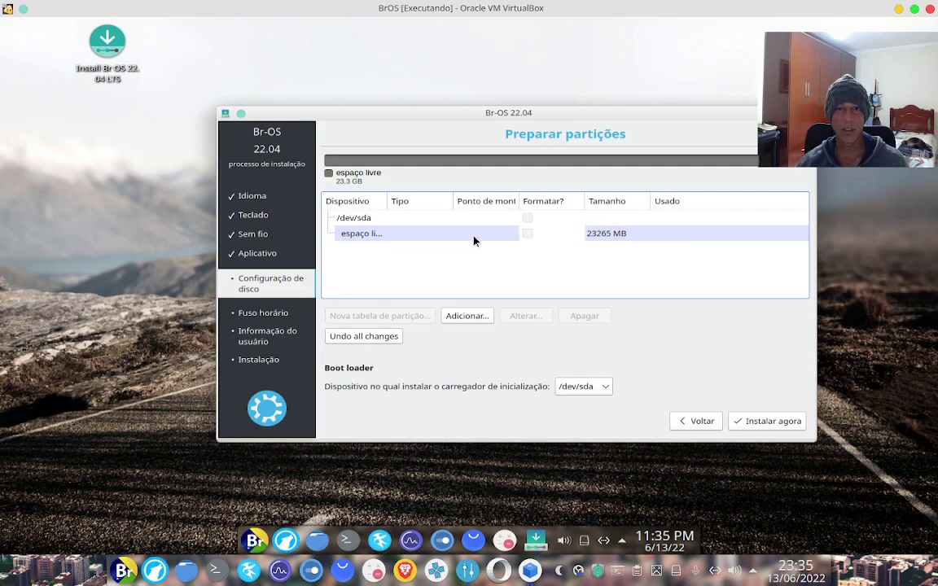
{"action": "double_click", "coordinate": [471, 244]}
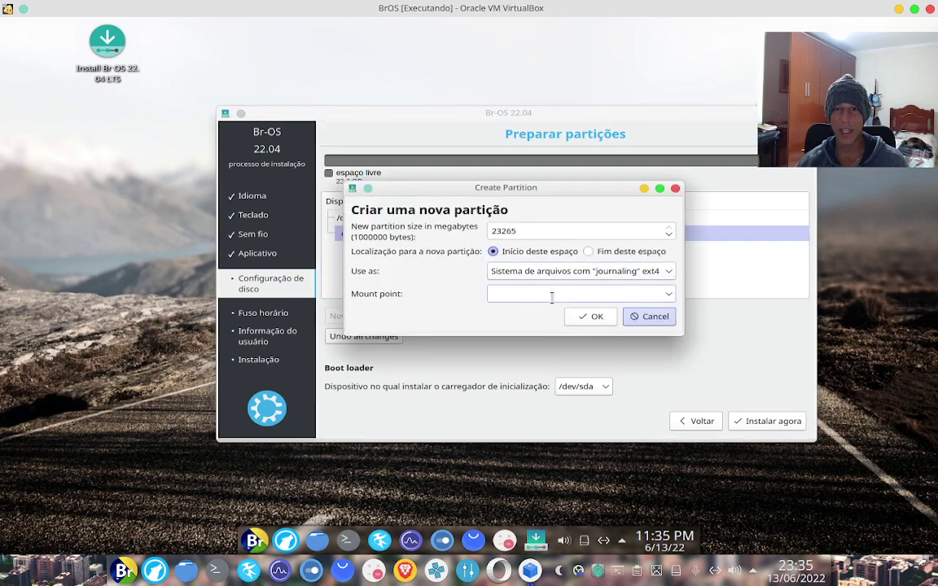
{"action": "left_click", "coordinate": [649, 316]}
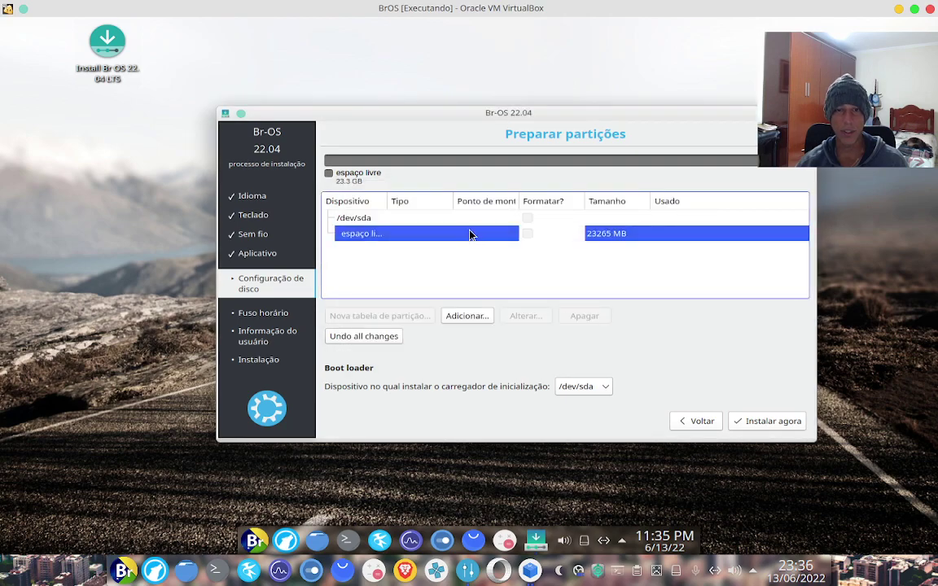
{"action": "left_click", "coordinate": [468, 317]}
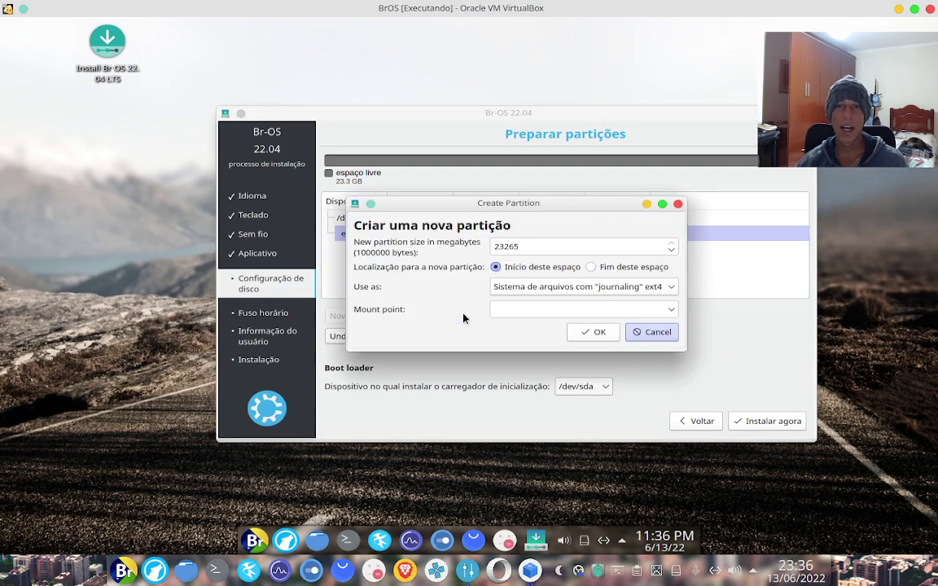
{"action": "left_click_drag", "start_coordinate": [461, 204], "coordinate": [443, 190]}
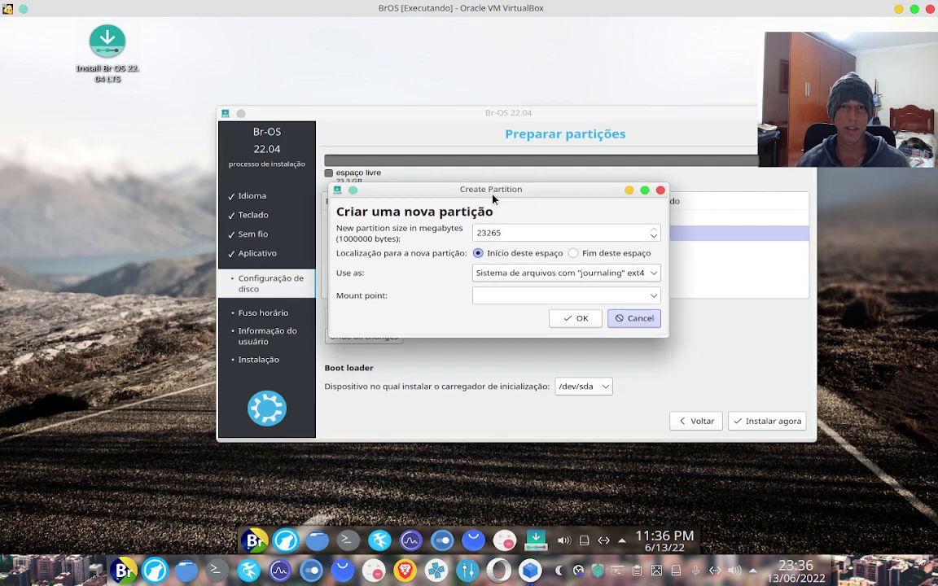
{"action": "double_click", "coordinate": [509, 233]}
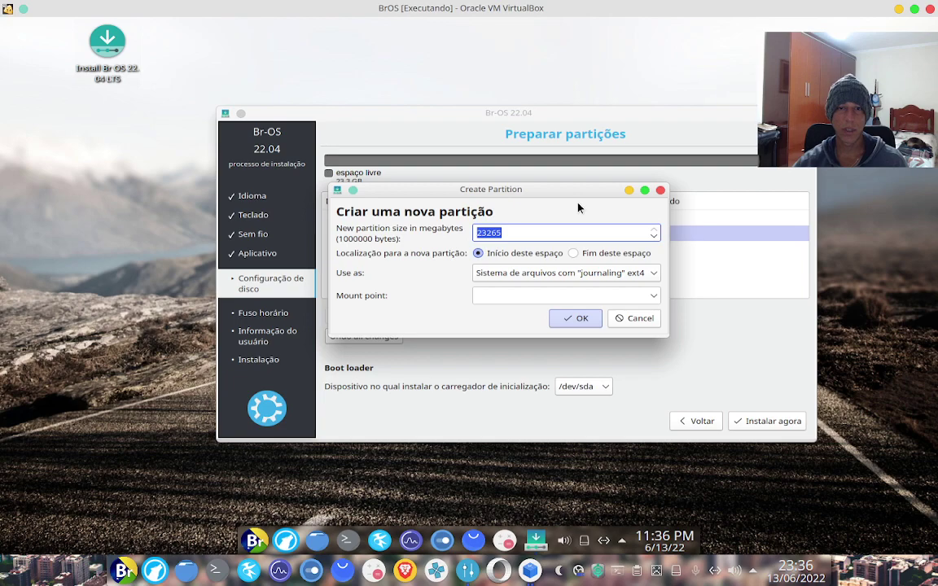
{"action": "type", "text": "200"}
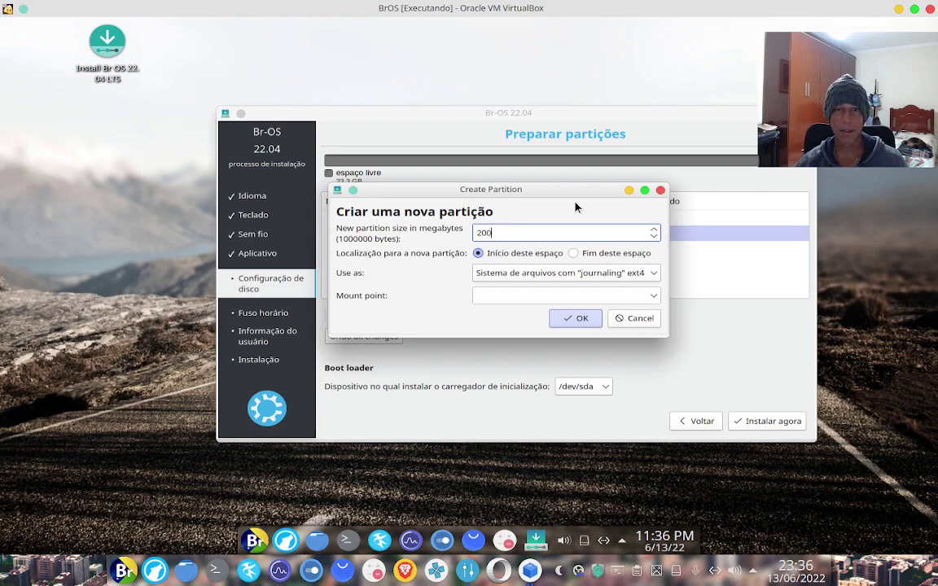
{"action": "left_click_drag", "start_coordinate": [534, 232], "coordinate": [463, 228]}
{"action": "left_click", "coordinate": [638, 319]}
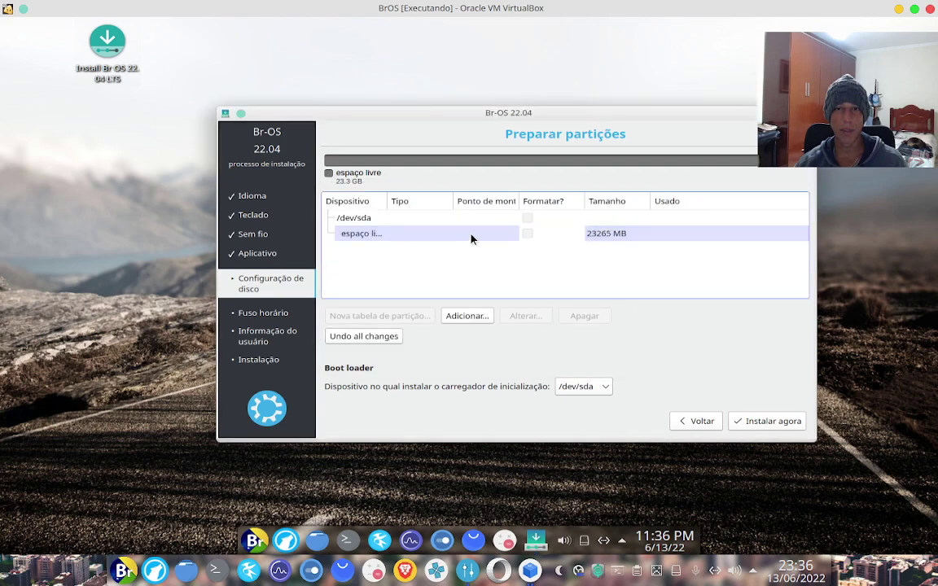
{"action": "double_click", "coordinate": [471, 236]}
Create a 200 MB 'Partição de Sistema EFI' partition at the start of the free space
{"action": "left_click_drag", "start_coordinate": [527, 247], "coordinate": [470, 245]}
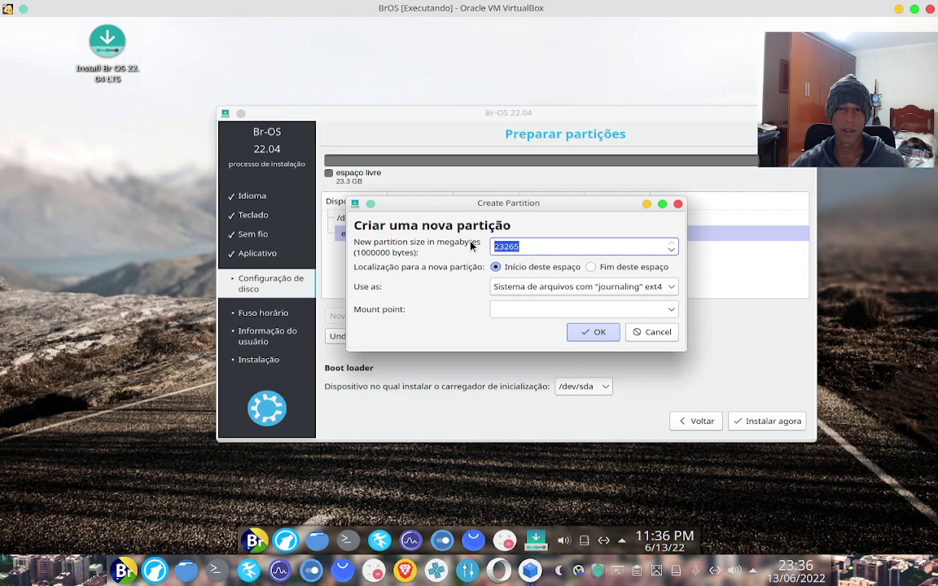
{"action": "type", "text": "200"}
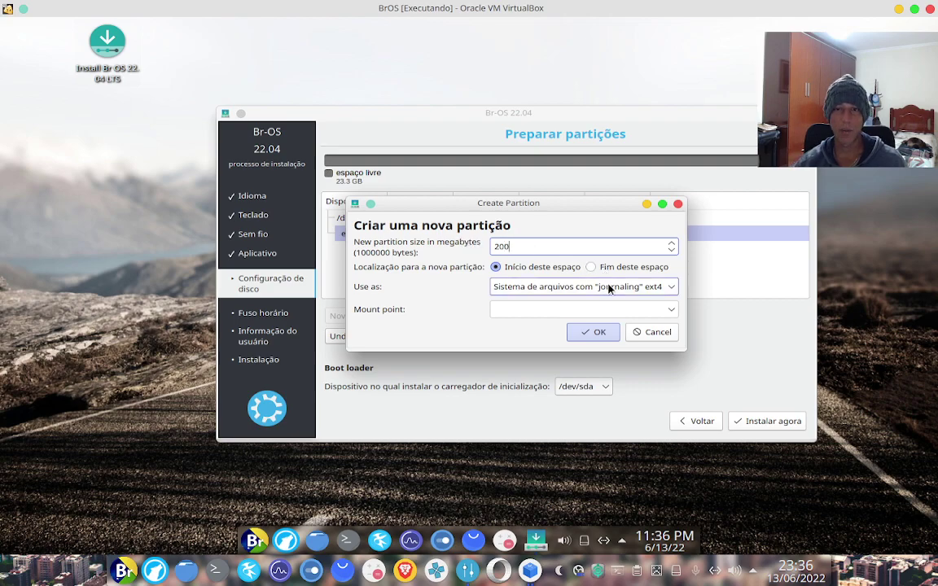
{"action": "left_click", "coordinate": [669, 290]}
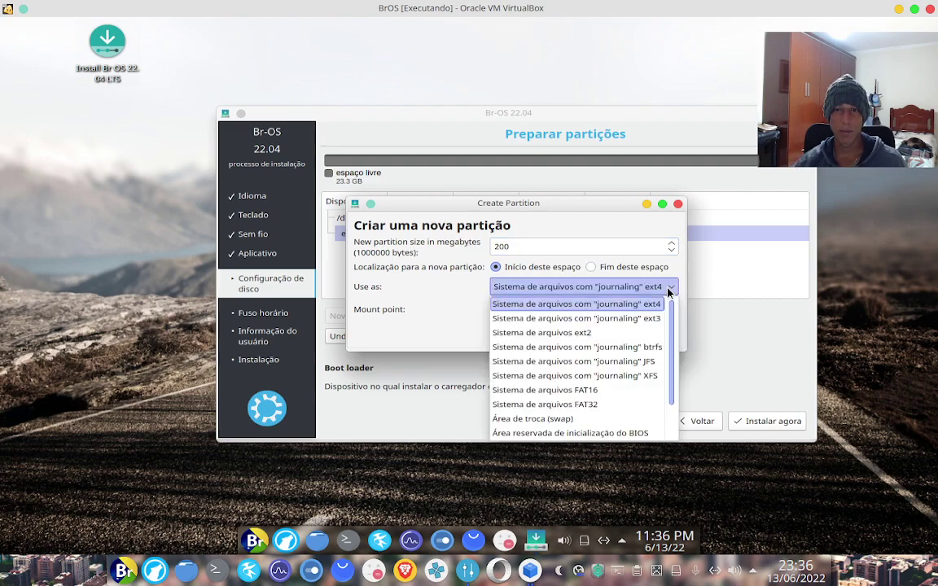
{"action": "scroll", "coordinate": [574, 391], "scroll_direction": "down", "scroll_amount": 1}
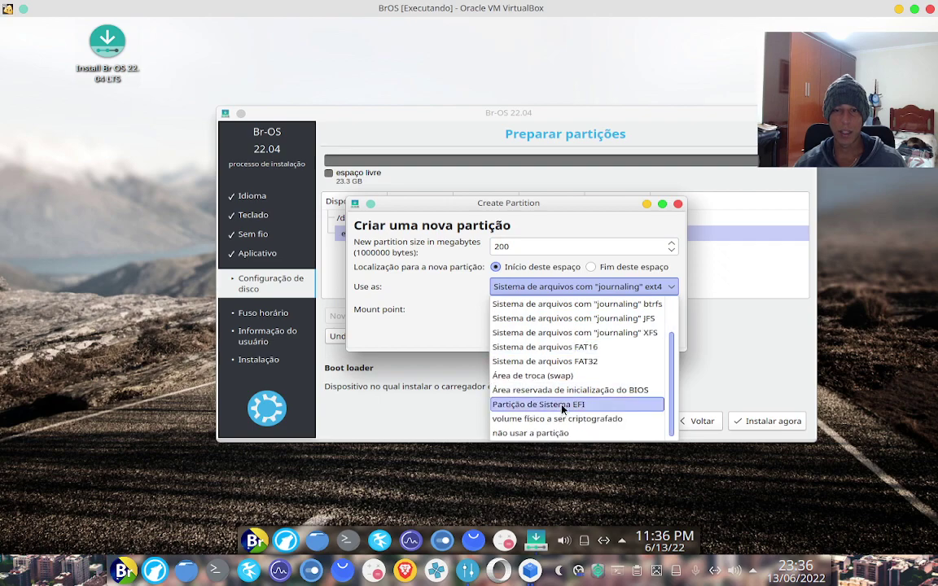
{"action": "left_click", "coordinate": [558, 405]}
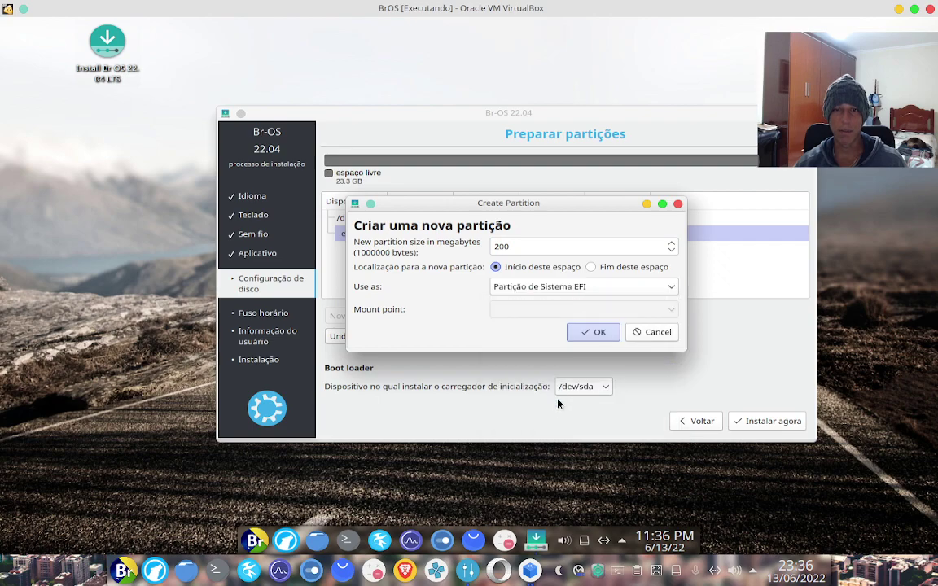
{"action": "left_click", "coordinate": [592, 333]}
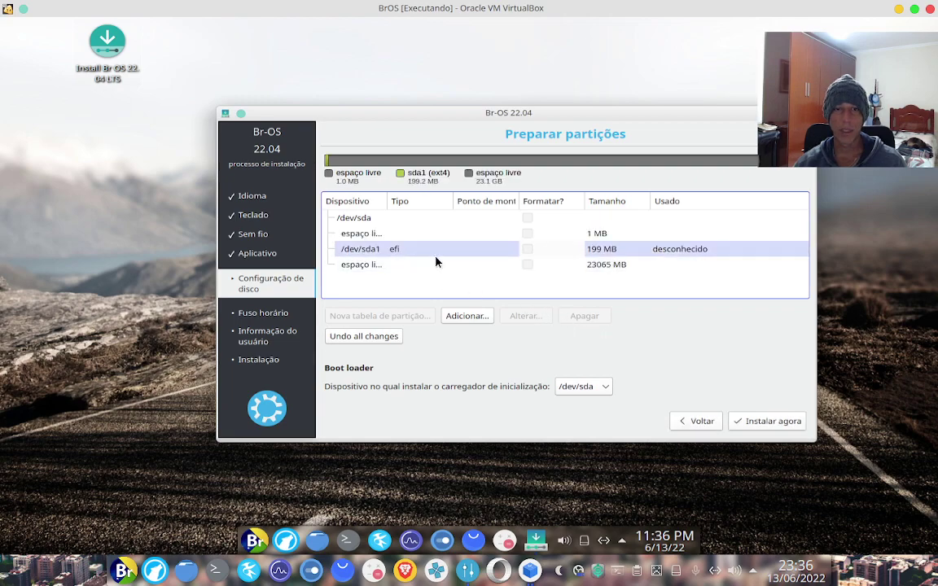
Add a 2048 MB ext4 partition /dev/sda2, then widen the Dispositivo column
{"action": "double_click", "coordinate": [456, 269]}
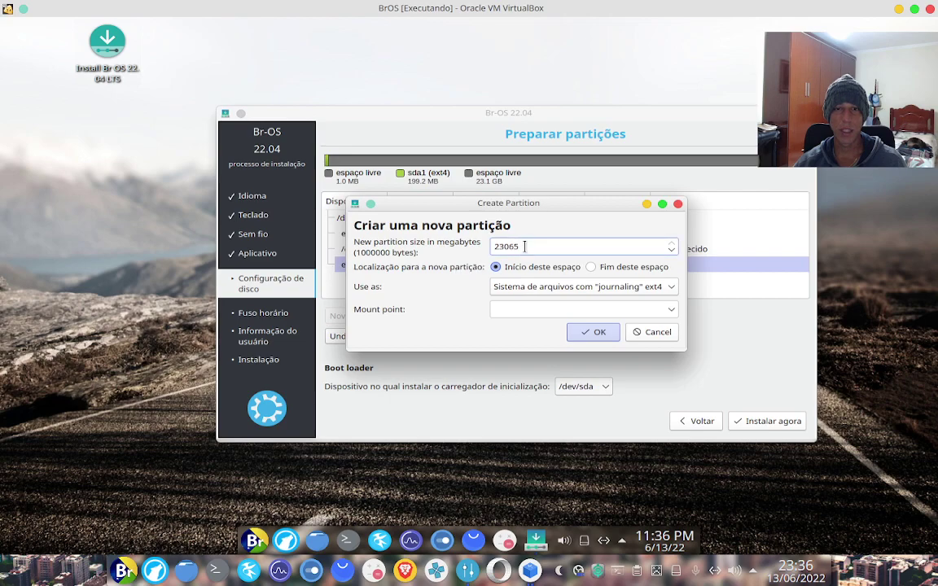
{"action": "left_click_drag", "start_coordinate": [521, 246], "coordinate": [439, 243]}
{"action": "type", "text": "2048"}
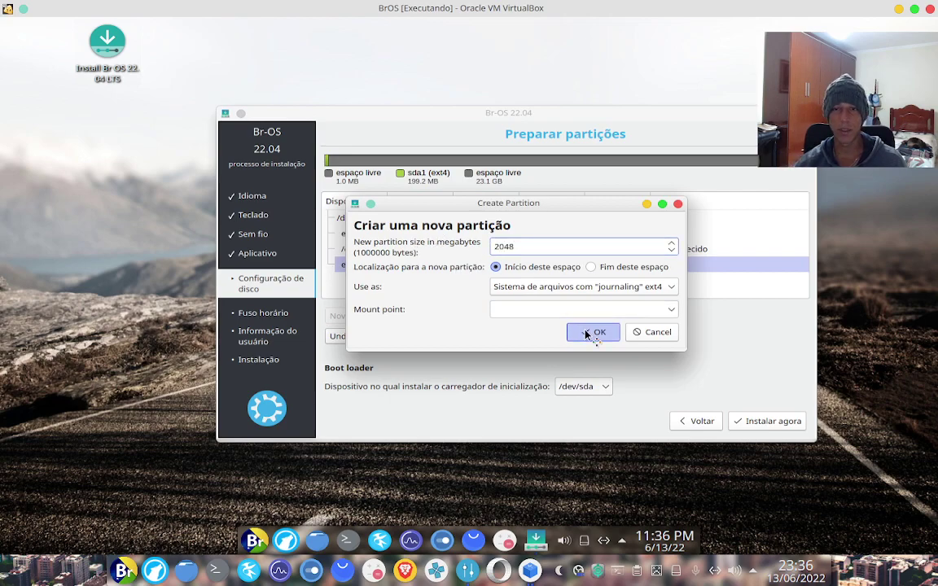
{"action": "left_click", "coordinate": [589, 331]}
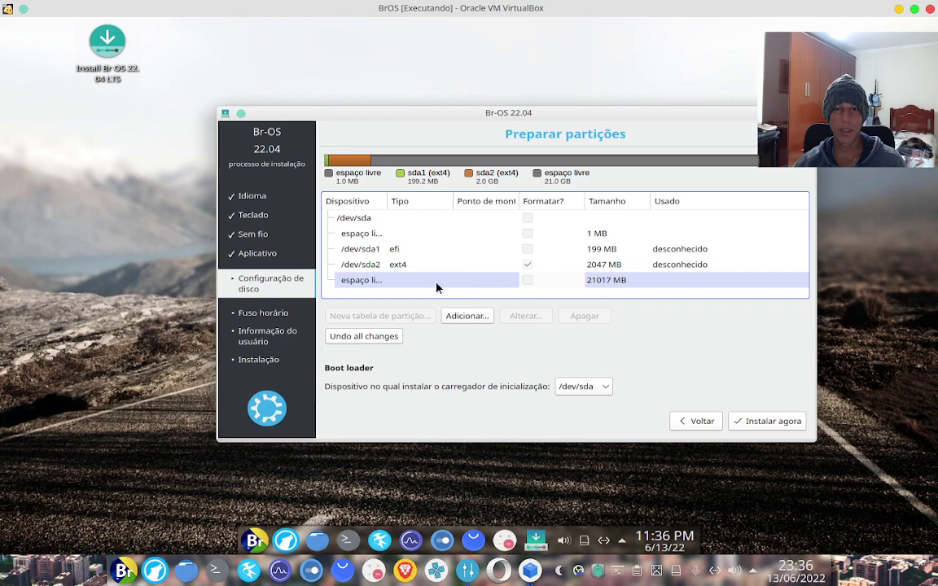
{"action": "left_click", "coordinate": [438, 288]}
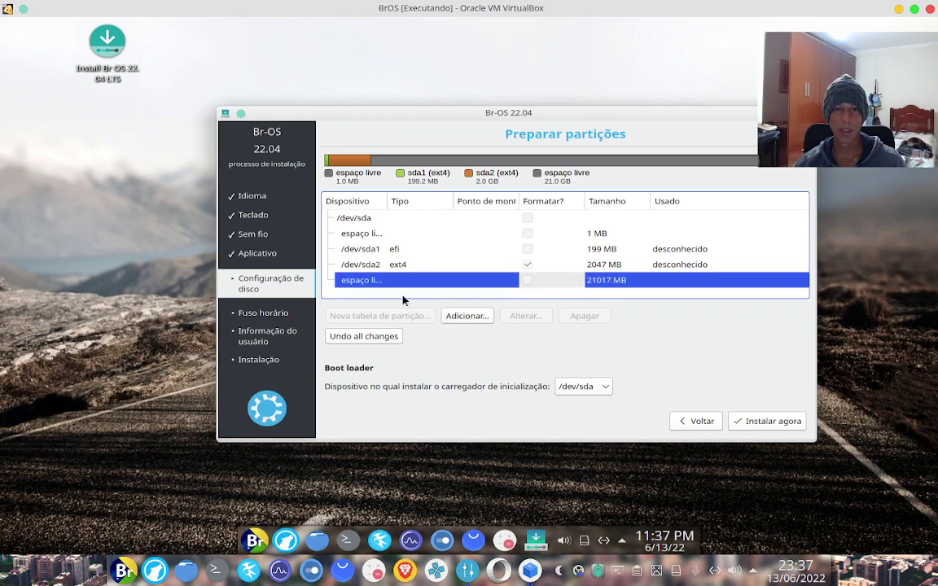
{"action": "left_click_drag", "start_coordinate": [386, 202], "coordinate": [409, 202]}
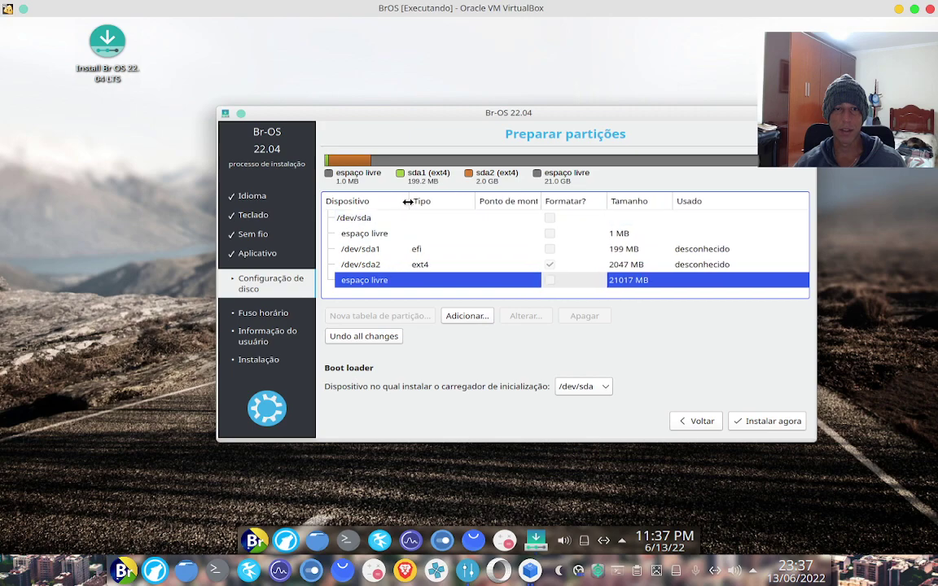
Use the remaining 21017 MB for a btrfs partition /dev/sda3 mounted at /
{"action": "double_click", "coordinate": [478, 279]}
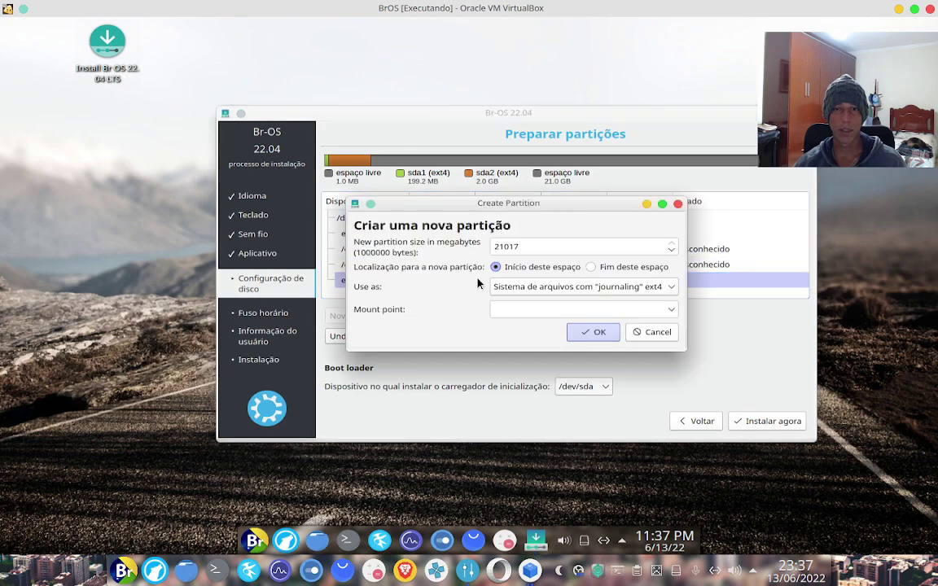
{"action": "left_click", "coordinate": [674, 290]}
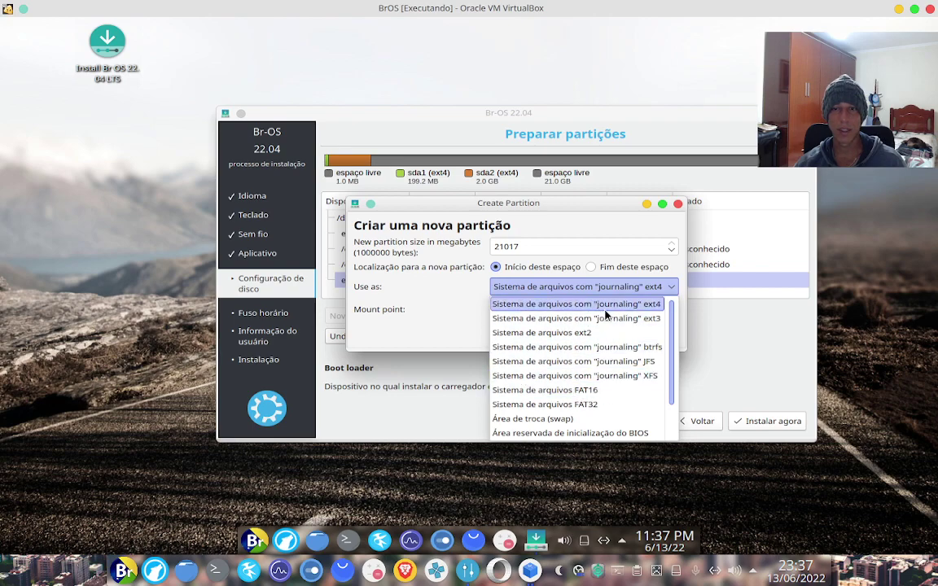
{"action": "left_click", "coordinate": [605, 309]}
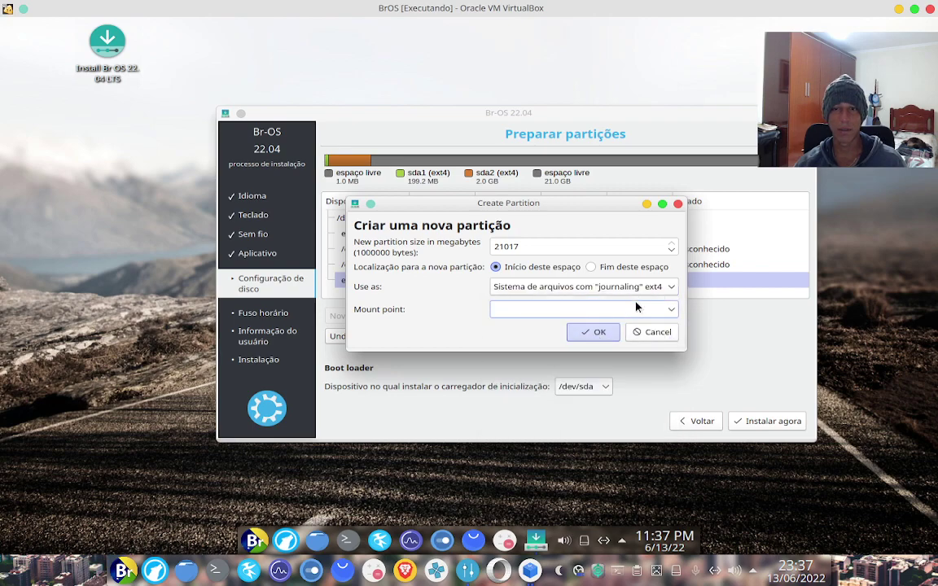
{"action": "left_click", "coordinate": [658, 290]}
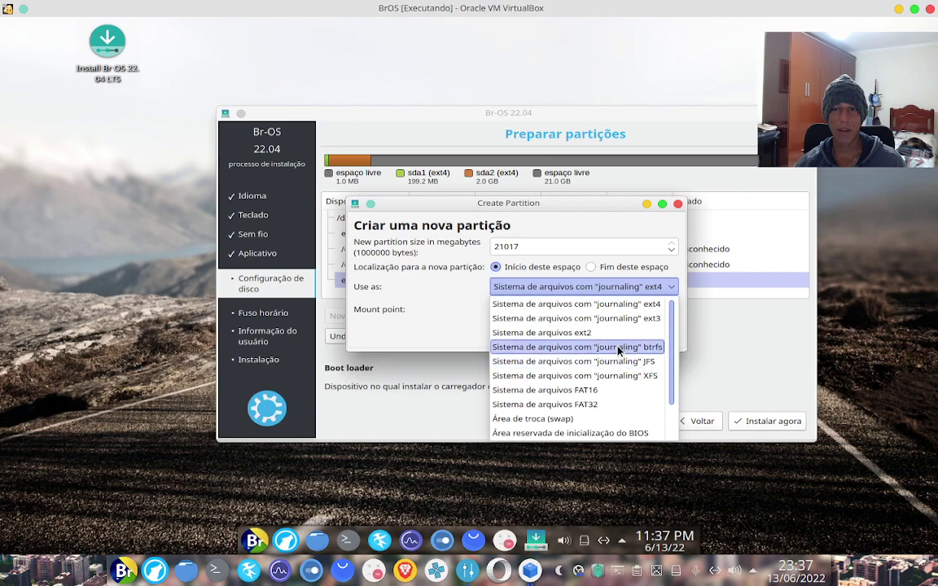
{"action": "left_click", "coordinate": [576, 347]}
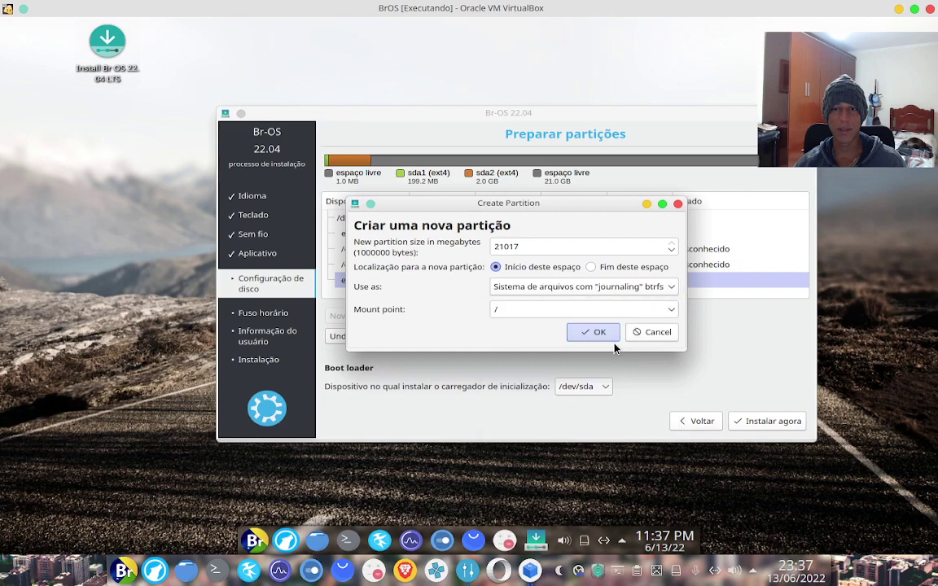
{"action": "left_click", "coordinate": [499, 311]}
{"action": "type", "text": "/"}
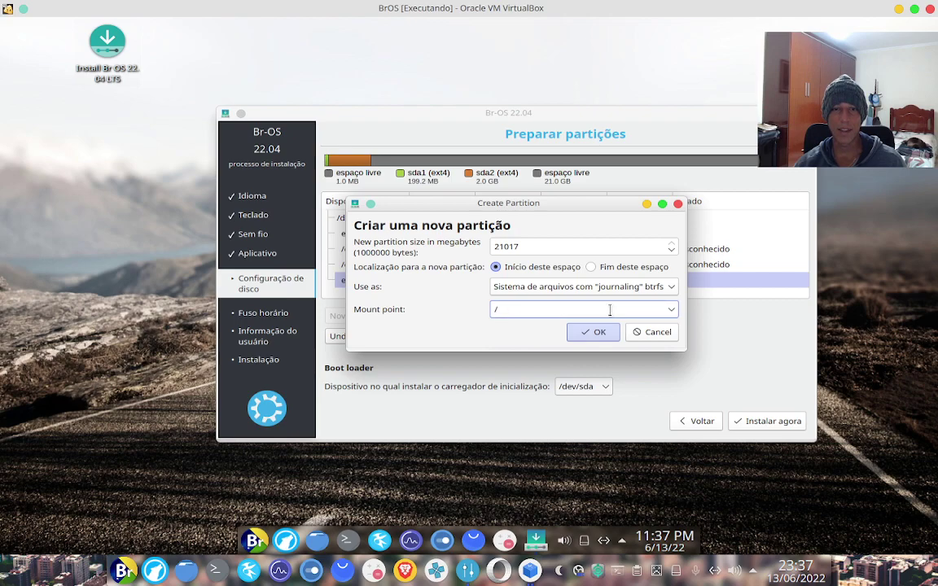
{"action": "left_click", "coordinate": [670, 314]}
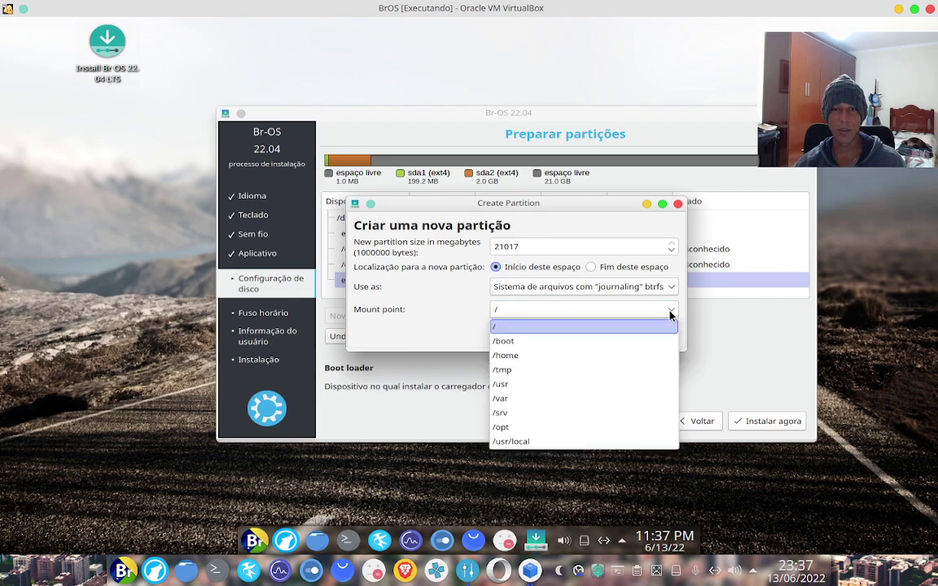
{"action": "left_click", "coordinate": [503, 326]}
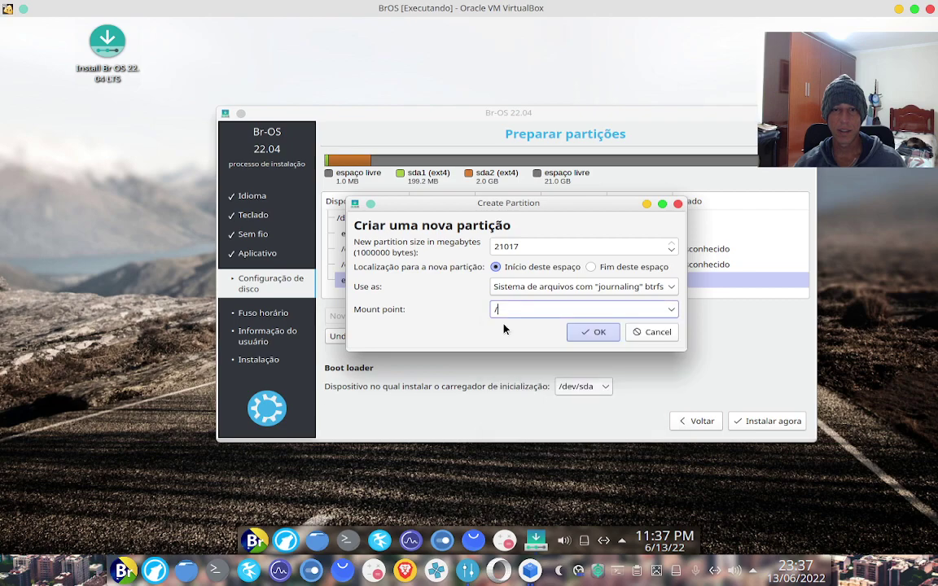
{"action": "left_click", "coordinate": [597, 331]}
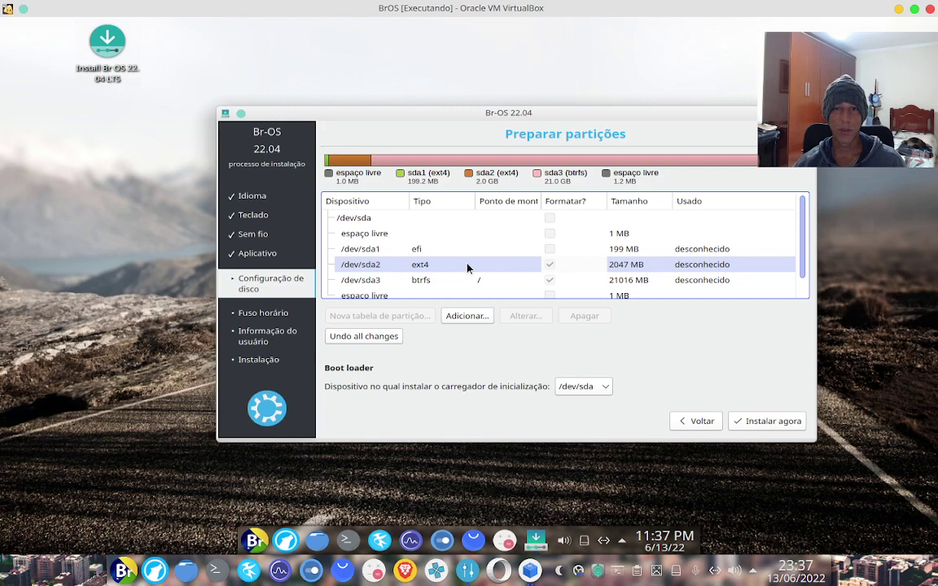
Change /dev/sda2 to 'Área de troca (swap)' so it becomes a 2047 MB linux-swap partition
{"action": "left_click", "coordinate": [429, 267]}
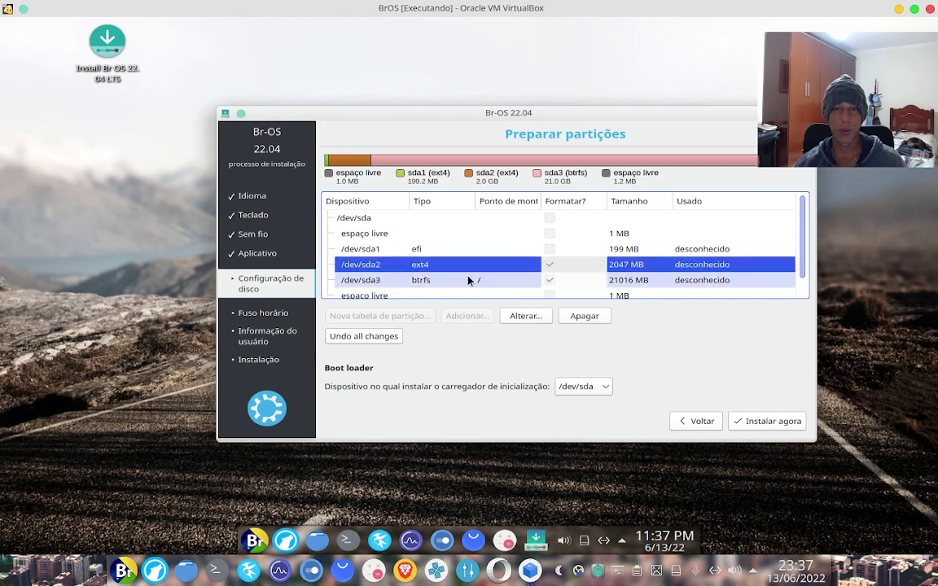
{"action": "left_click", "coordinate": [541, 316]}
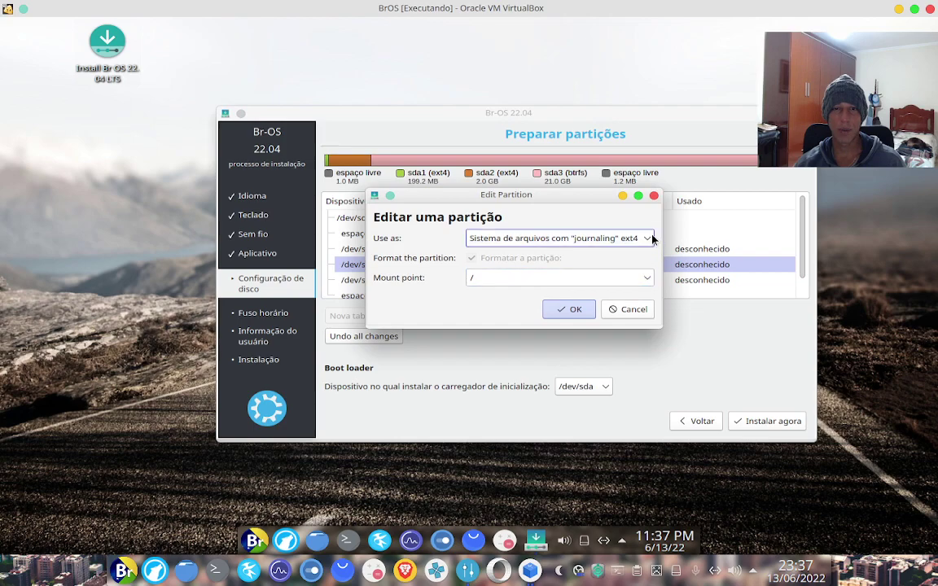
{"action": "left_click", "coordinate": [642, 241]}
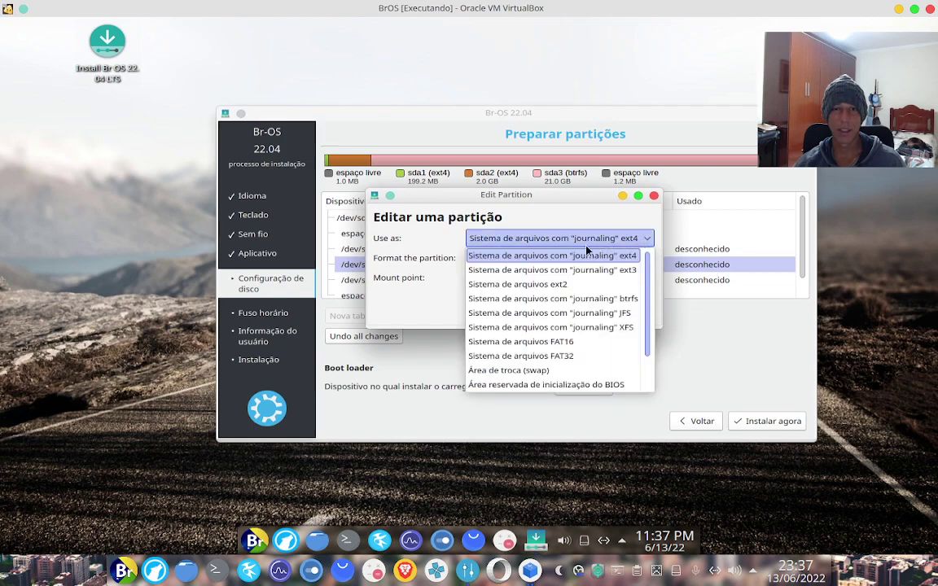
{"action": "scroll", "coordinate": [505, 310], "scroll_direction": "down", "scroll_amount": 1}
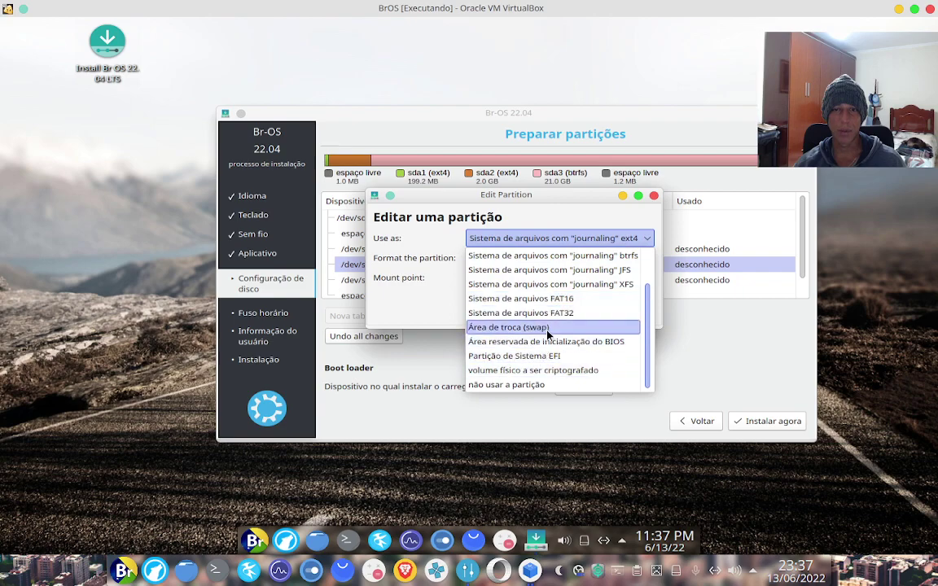
{"action": "left_click", "coordinate": [509, 326]}
{"action": "left_click", "coordinate": [563, 314]}
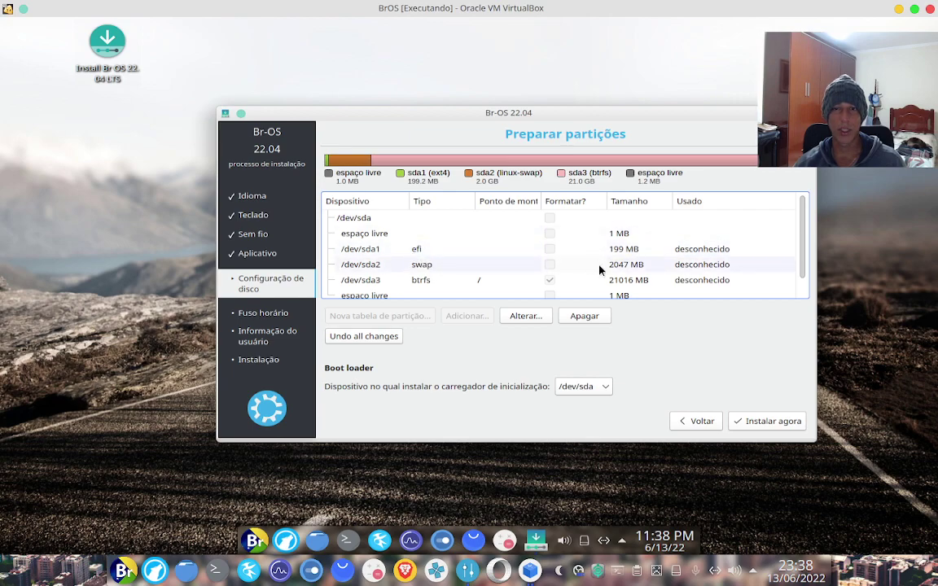
{"action": "scroll", "coordinate": [456, 272], "scroll_direction": "down", "scroll_amount": 1}
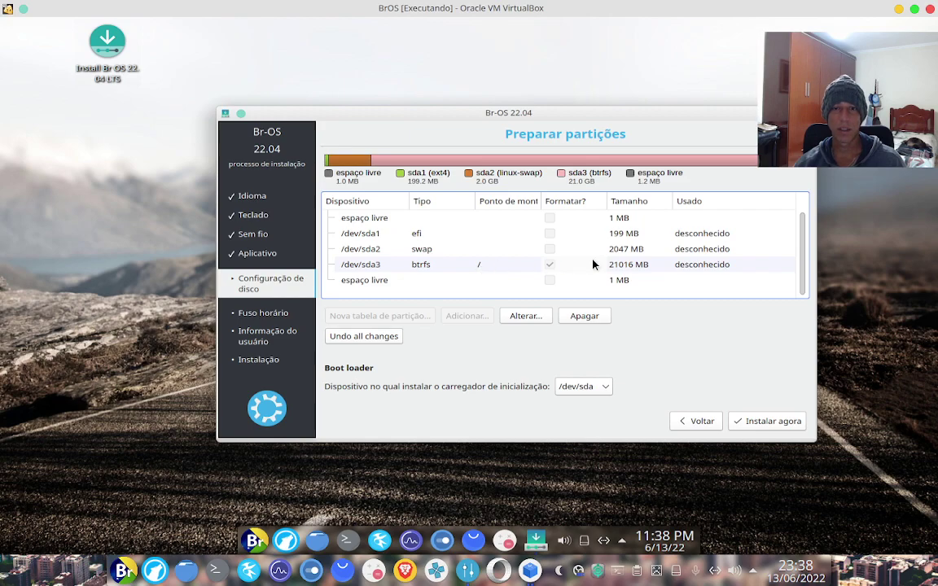
{"action": "left_click", "coordinate": [595, 392]}
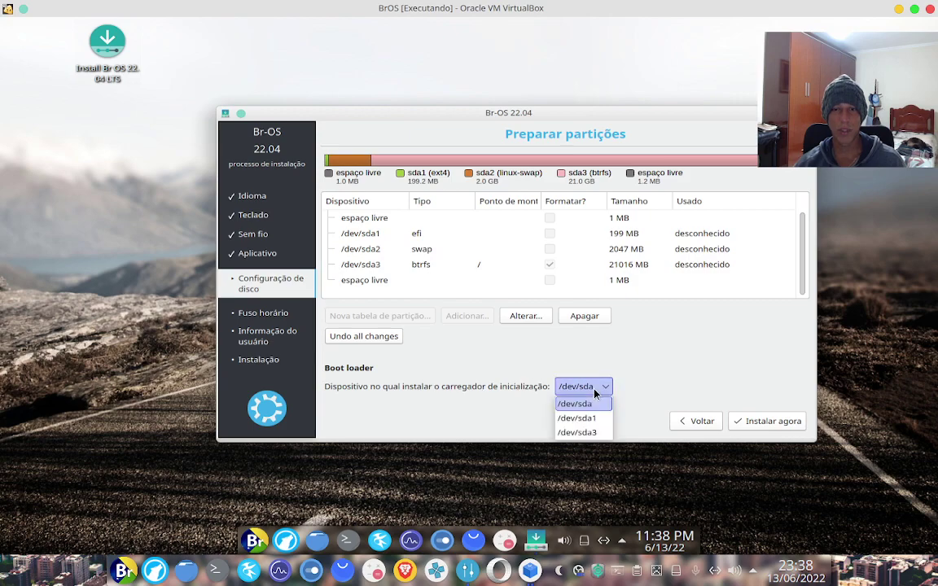
{"action": "left_click", "coordinate": [595, 393]}
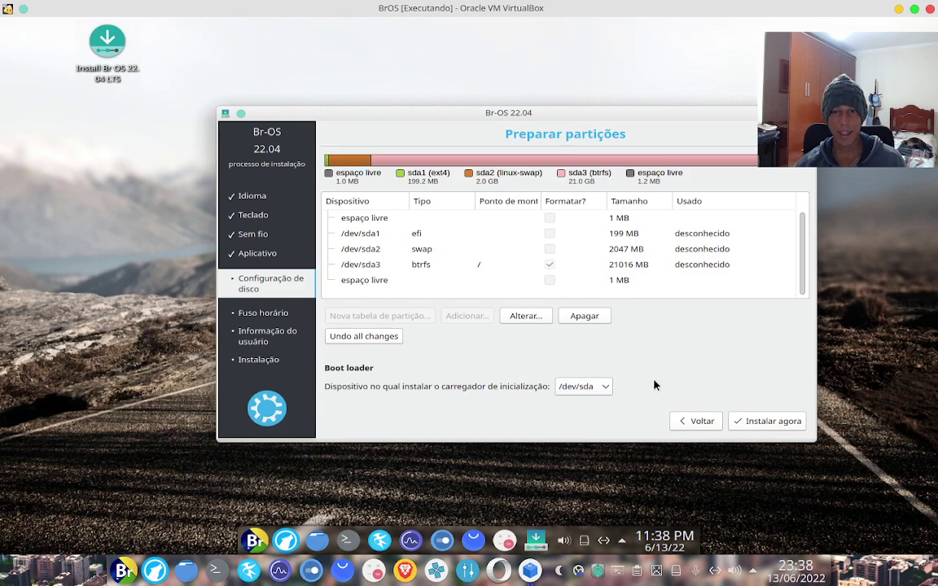
{"action": "left_click", "coordinate": [595, 392]}
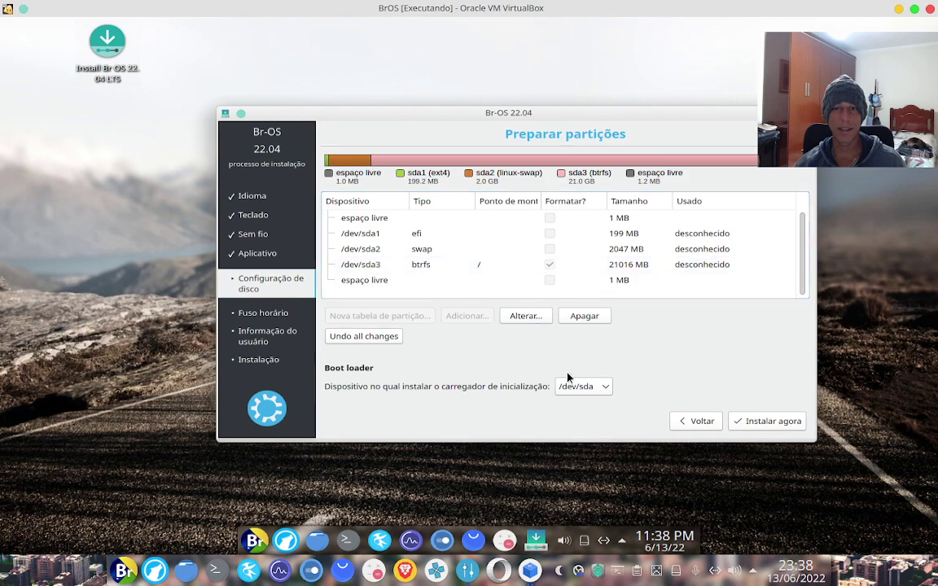
{"action": "left_click", "coordinate": [598, 388]}
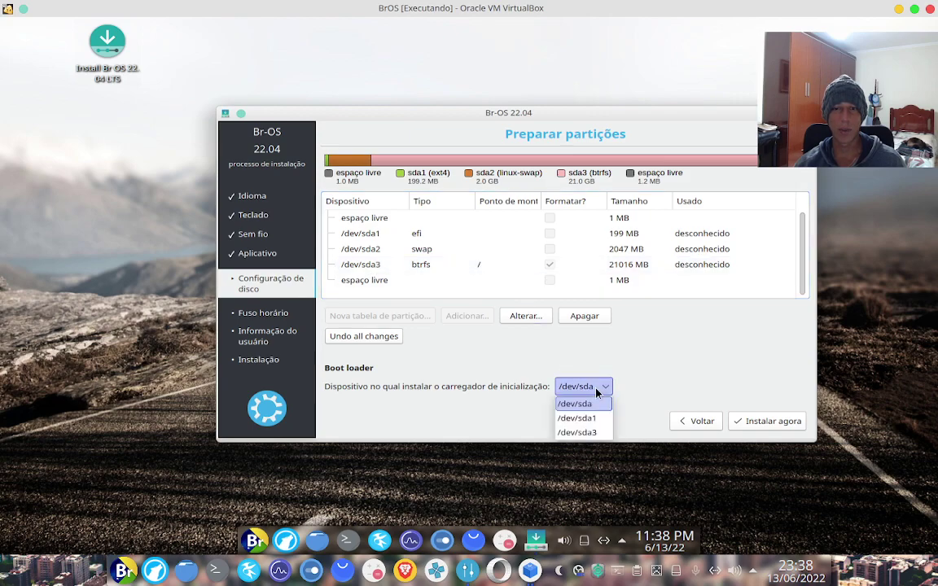
{"action": "left_click", "coordinate": [575, 404]}
{"action": "left_click", "coordinate": [598, 390]}
{"action": "left_click", "coordinate": [599, 387]}
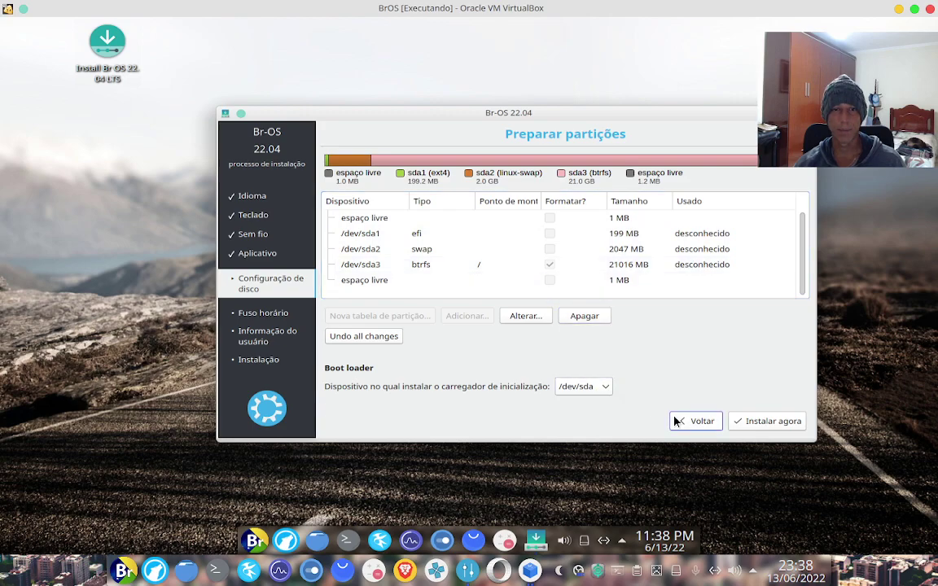
Start the install, confirm the boot loader warning and disk writes, and keep the São Paulo time zone
{"action": "left_click", "coordinate": [764, 420]}
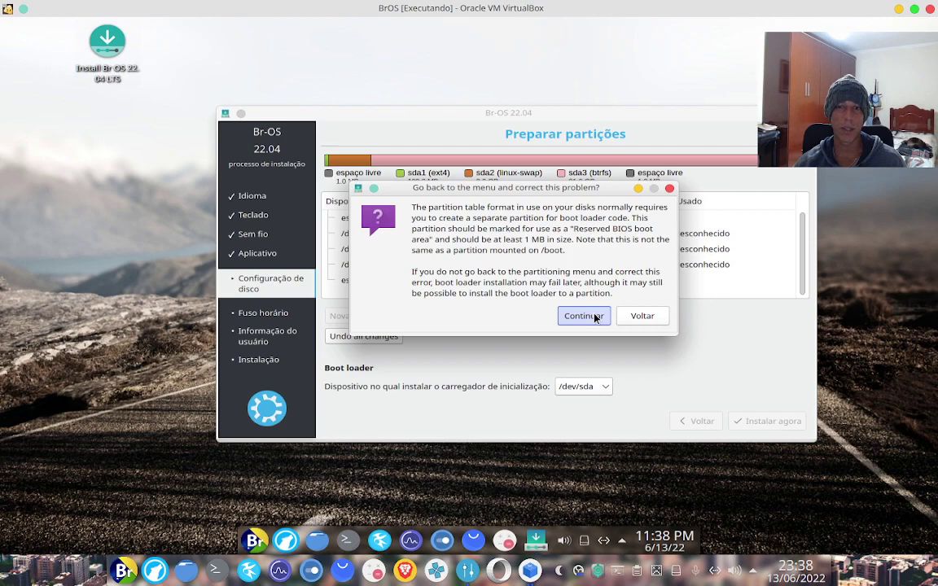
{"action": "left_click", "coordinate": [595, 318]}
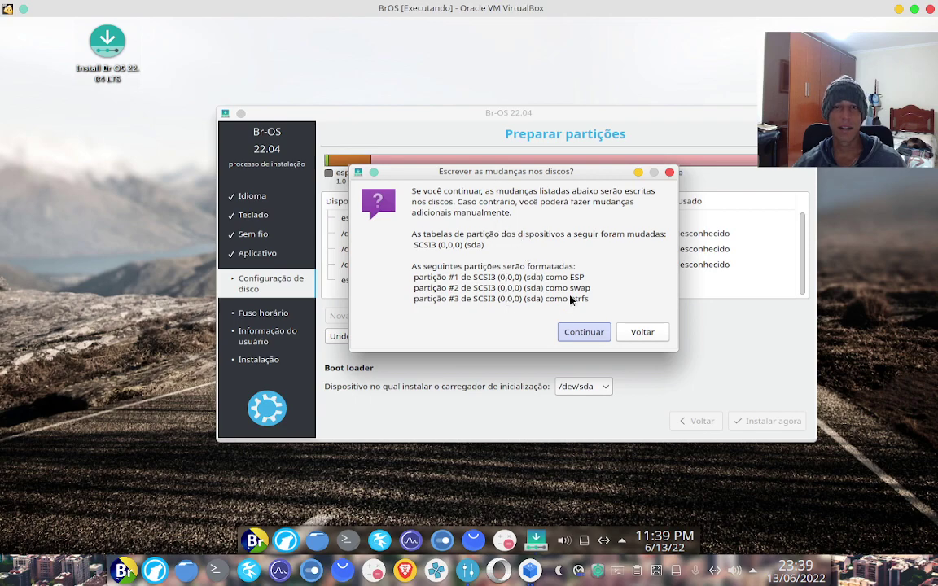
{"action": "left_click", "coordinate": [583, 332]}
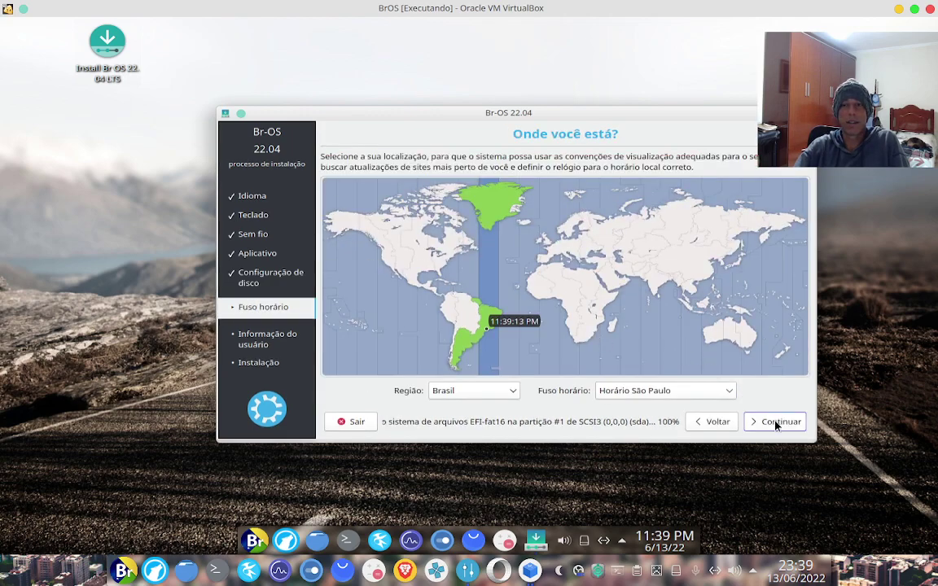
{"action": "left_click", "coordinate": [775, 422]}
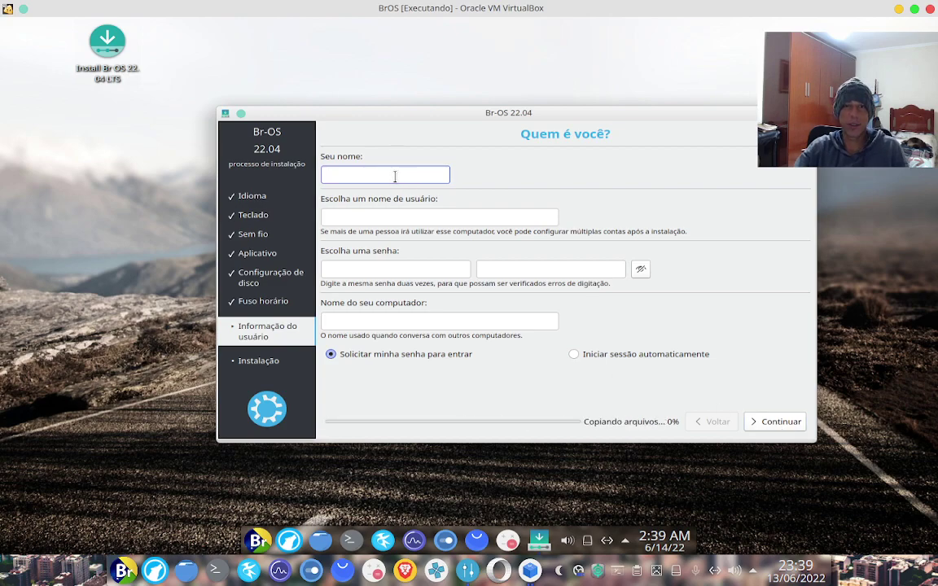
Enter the user's name, keep the username, and type the account password twice
{"action": "type", "text": "Evandro"}
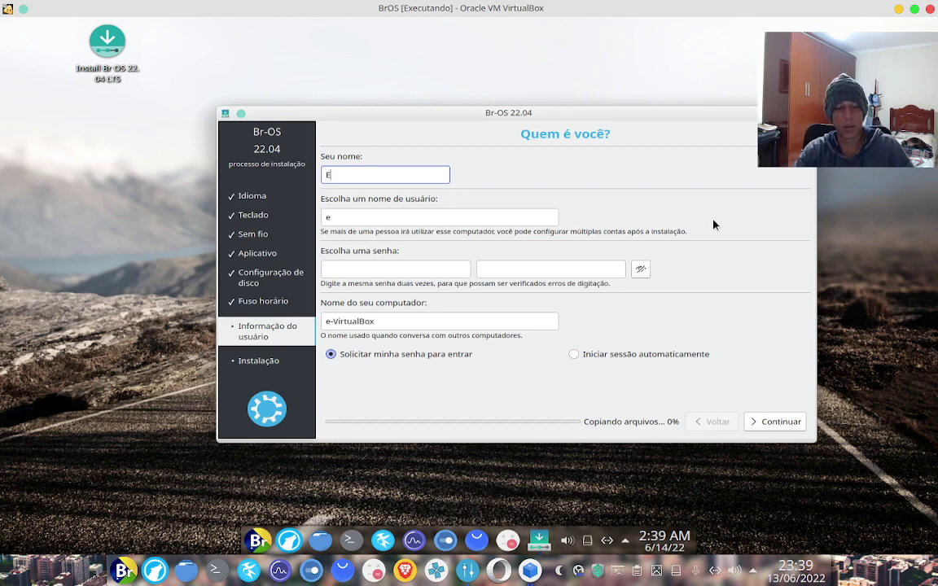
{"action": "key", "text": "Tab"}
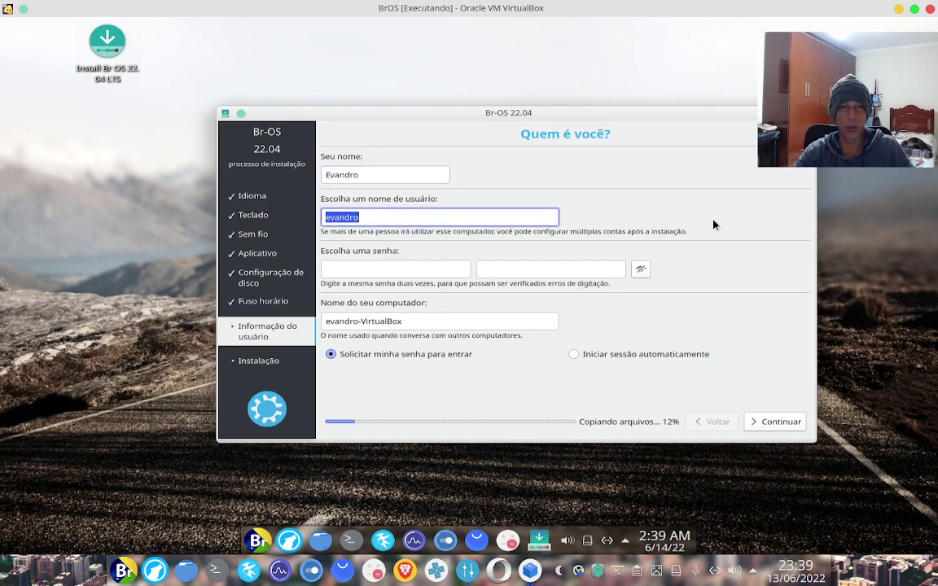
{"action": "key", "text": "Tab"}
{"action": "type", "text": "123"}
{"action": "key", "text": "Tab"}
{"action": "type", "text": "123"}
Set the computer name to jaucity with automatic login, and continue
{"action": "key", "text": "Tab"}
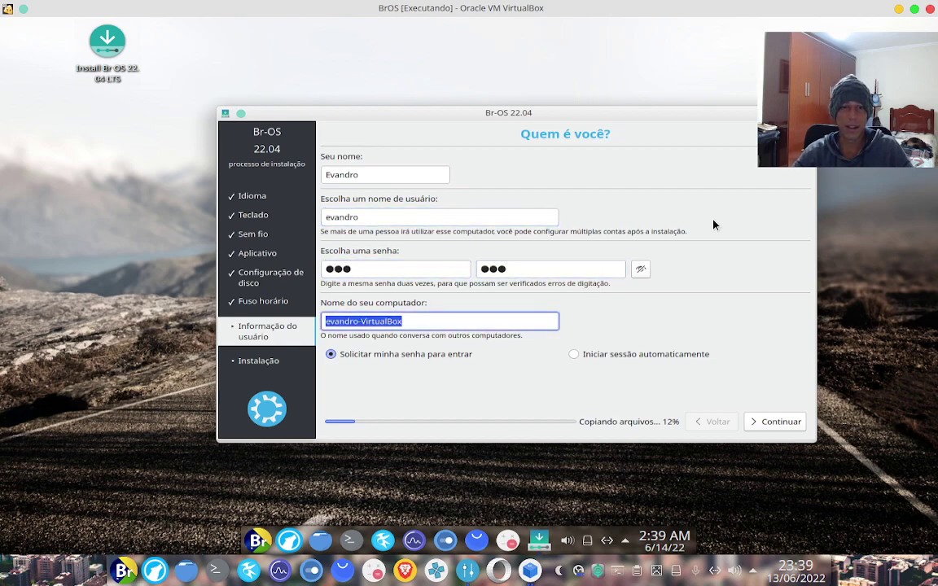
{"action": "type", "text": "jaucity"}
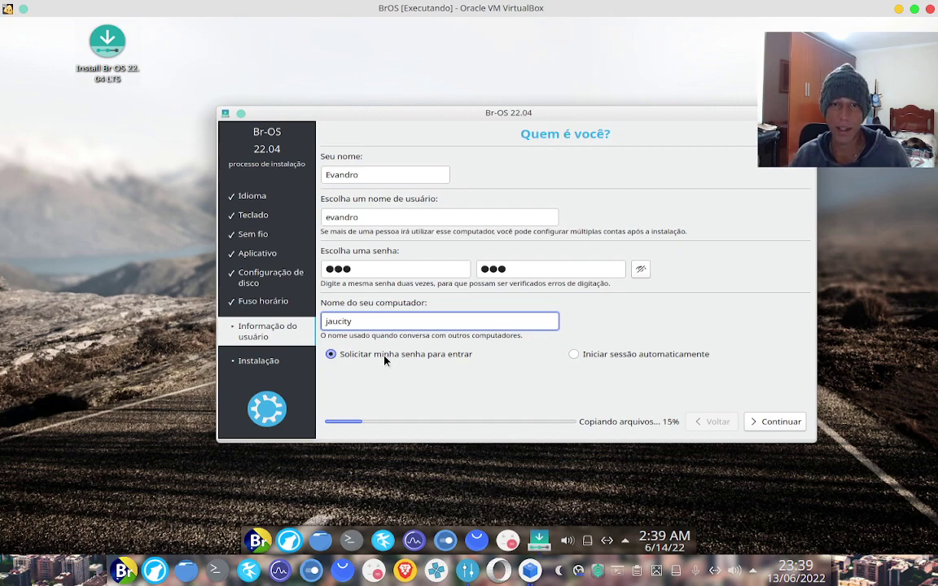
{"action": "left_click", "coordinate": [575, 354]}
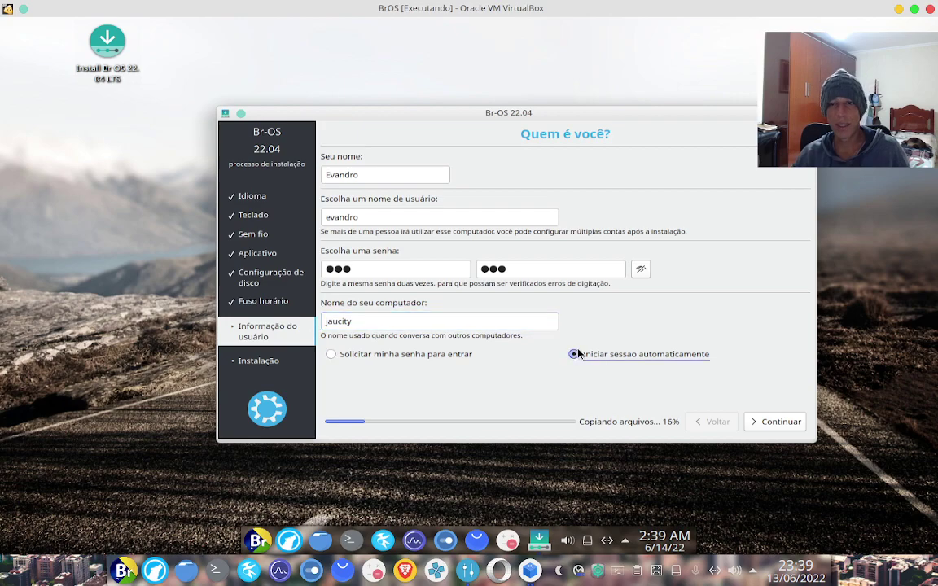
{"action": "left_click", "coordinate": [778, 423]}
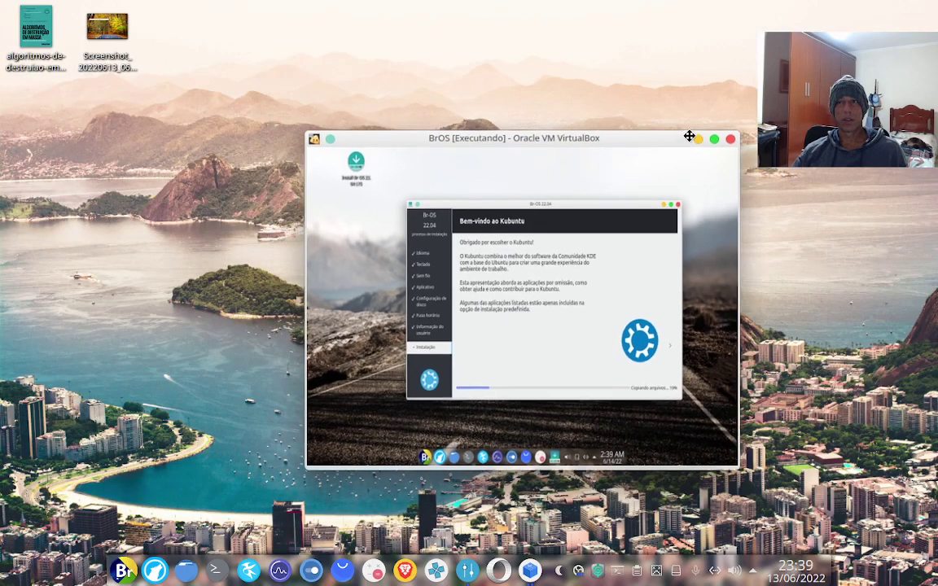
Restore the VM window to a smaller size on the host desktop and bring up OBS Studio
{"action": "left_click_drag", "start_coordinate": [766, 11], "coordinate": [677, 66]}
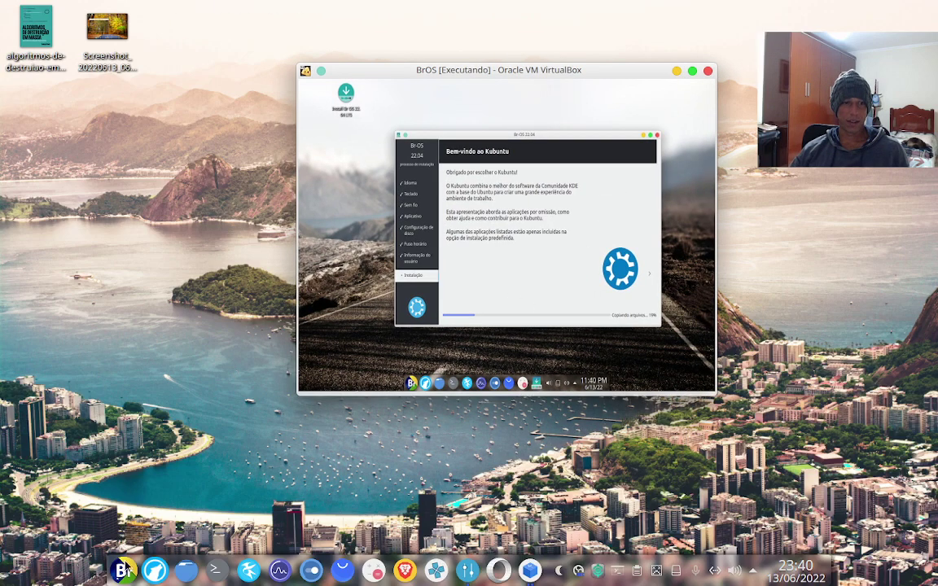
{"action": "left_click", "coordinate": [122, 573]}
{"action": "left_click", "coordinate": [85, 493]}
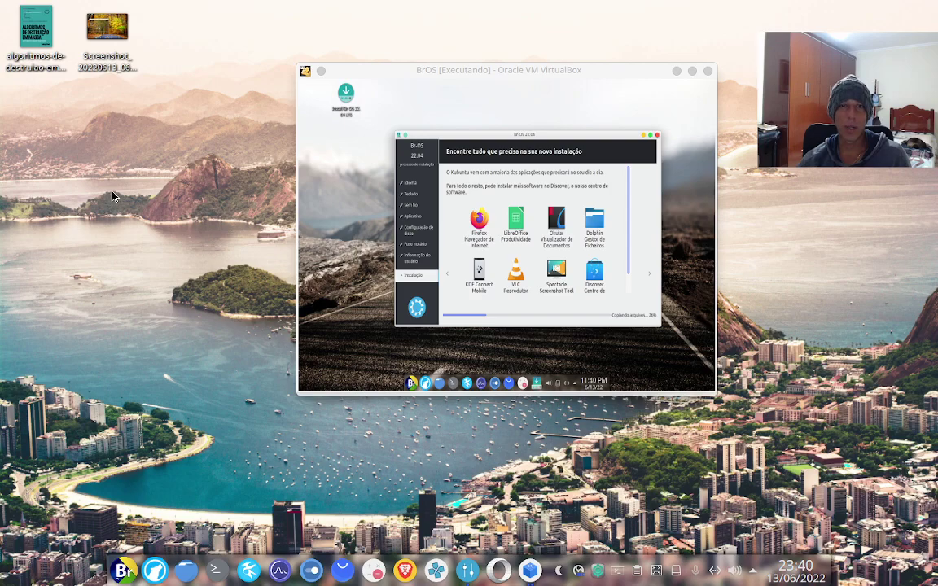
{"action": "left_click", "coordinate": [122, 571]}
{"action": "left_click", "coordinate": [123, 572]}
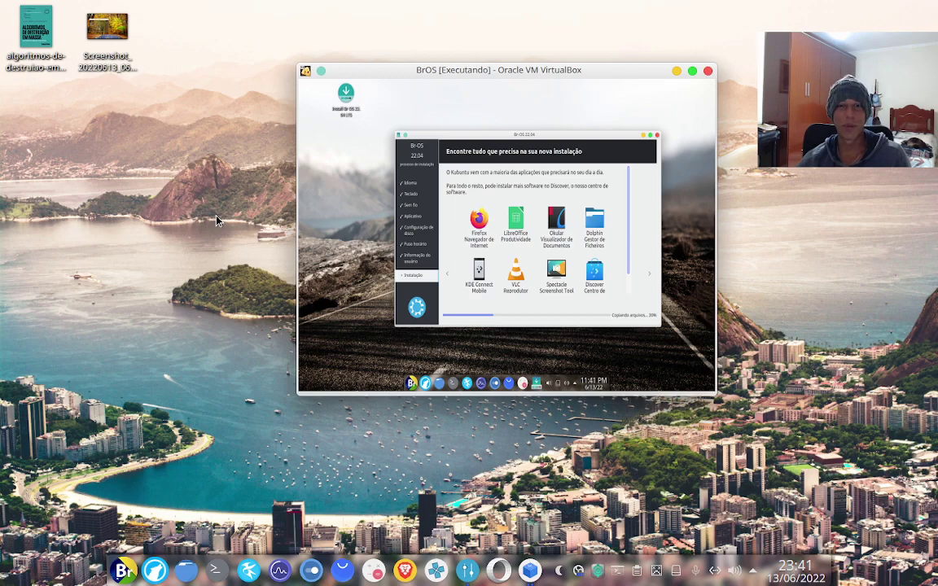
{"action": "left_click", "coordinate": [122, 571]}
{"action": "left_click", "coordinate": [122, 571]}
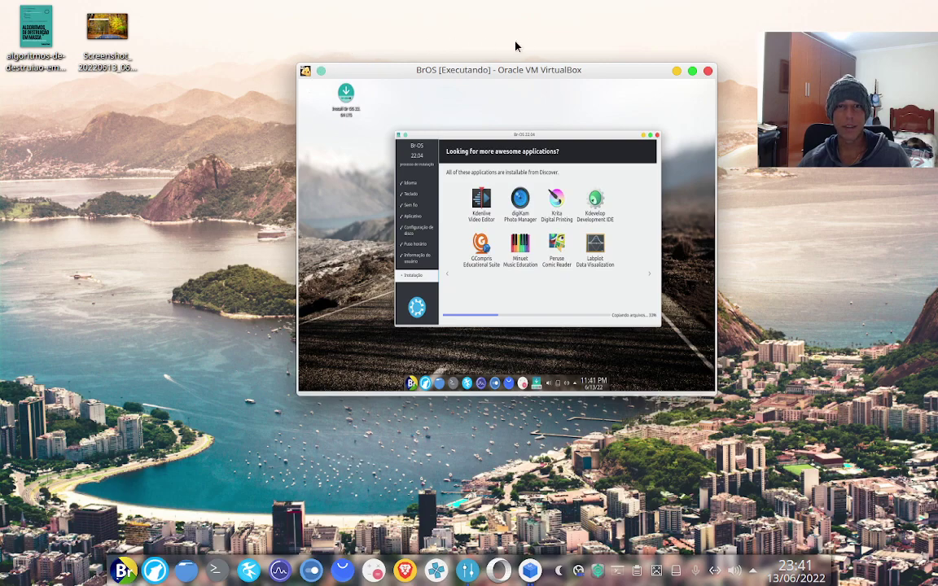
{"action": "left_click_drag", "start_coordinate": [533, 72], "coordinate": [524, 62]}
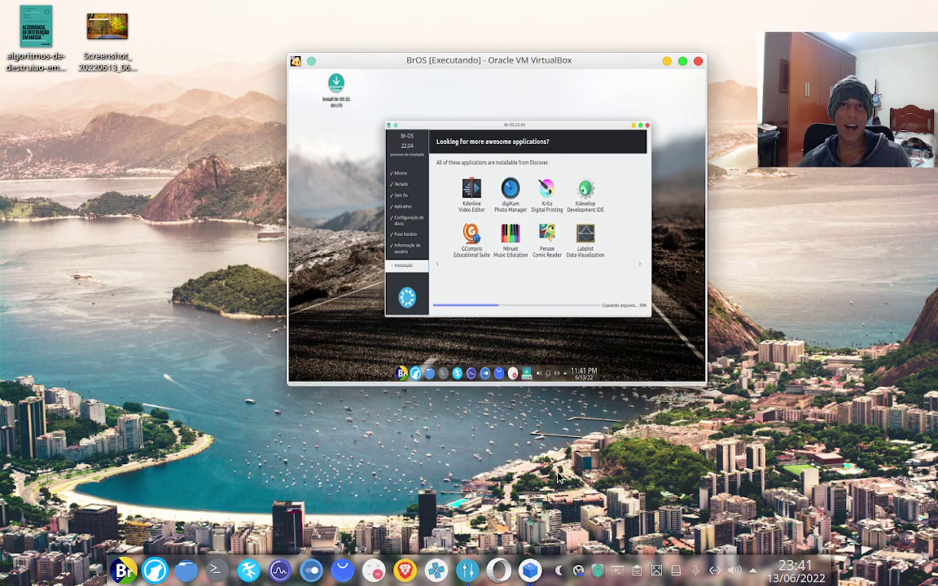
{"action": "left_click", "coordinate": [576, 574]}
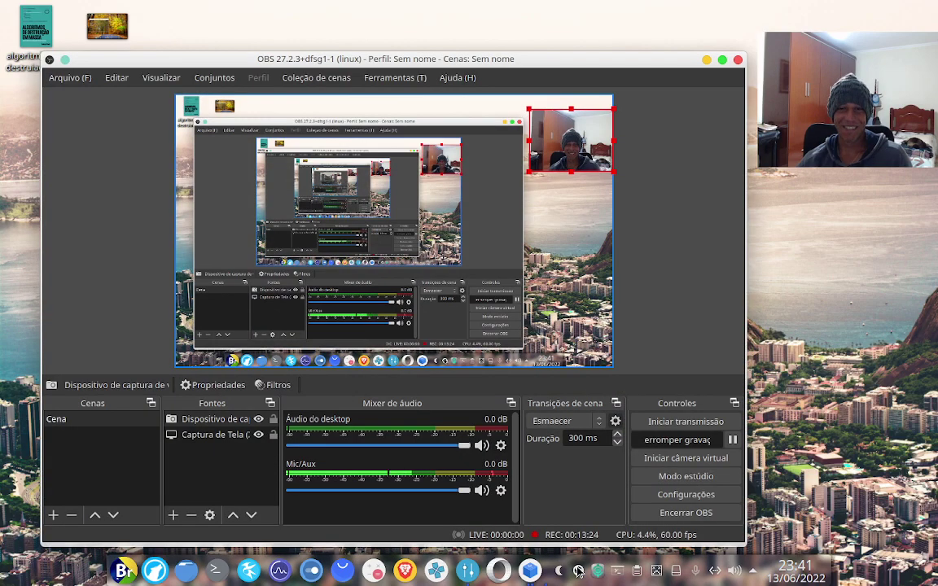